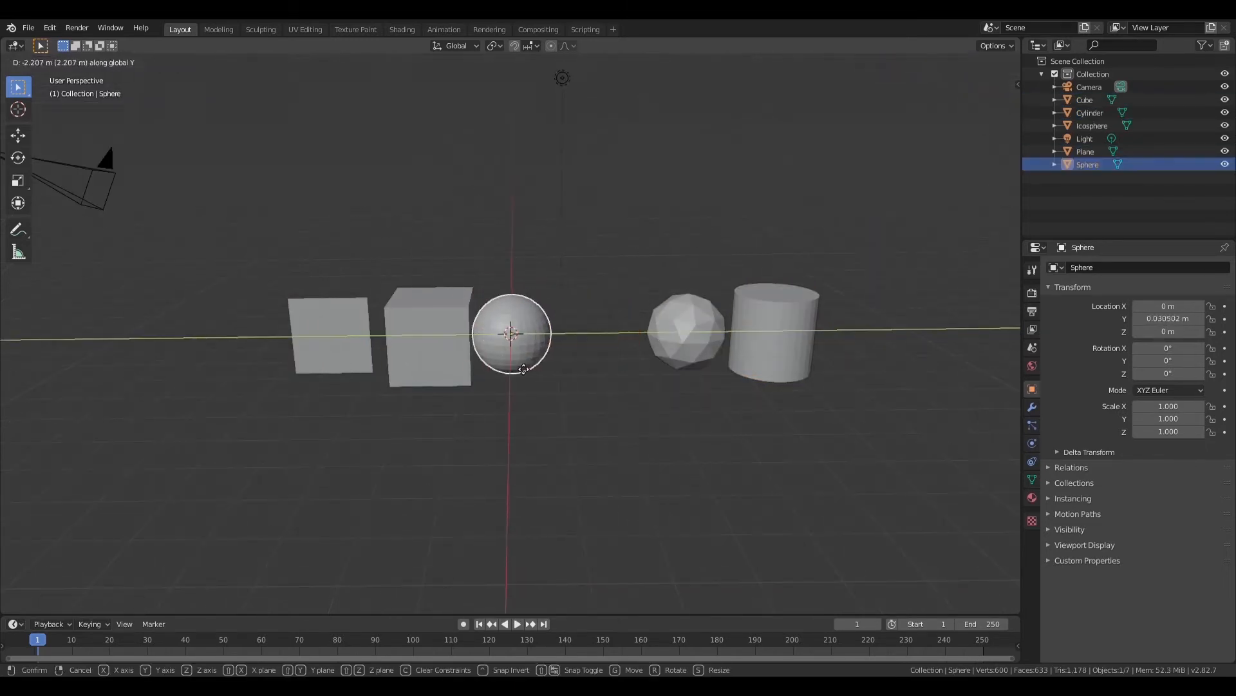
# Line up the sphere, icosphere and cylinder side by side along the Y axis, placing the cylinder at about Y 4.28 m.
pyautogui.click(428, 337)
pyautogui.click(690, 331)
pyautogui.press('g')
pyautogui.press('y')
pyautogui.click(579, 348)
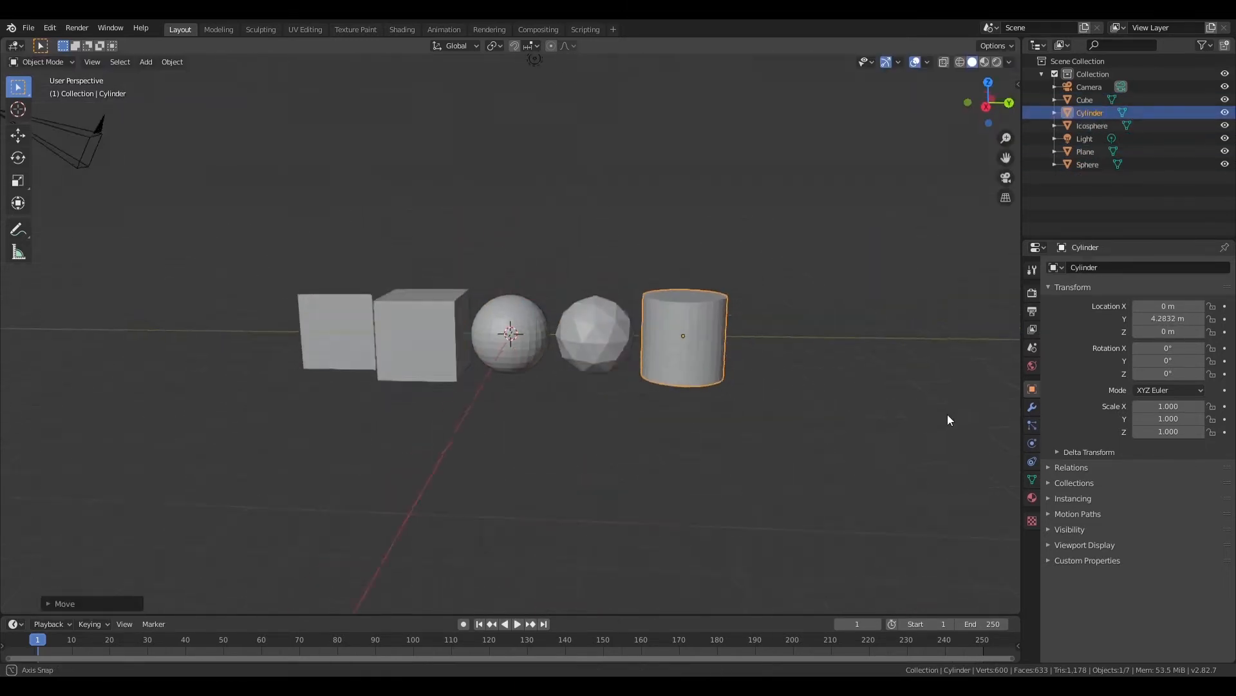
# Add a cone beyond the cylinder and a torus beyond the plane, placing the torus at about Y -6.97 m.
pyautogui.hotkey('shift', 'a')
pyautogui.click(530, 505)
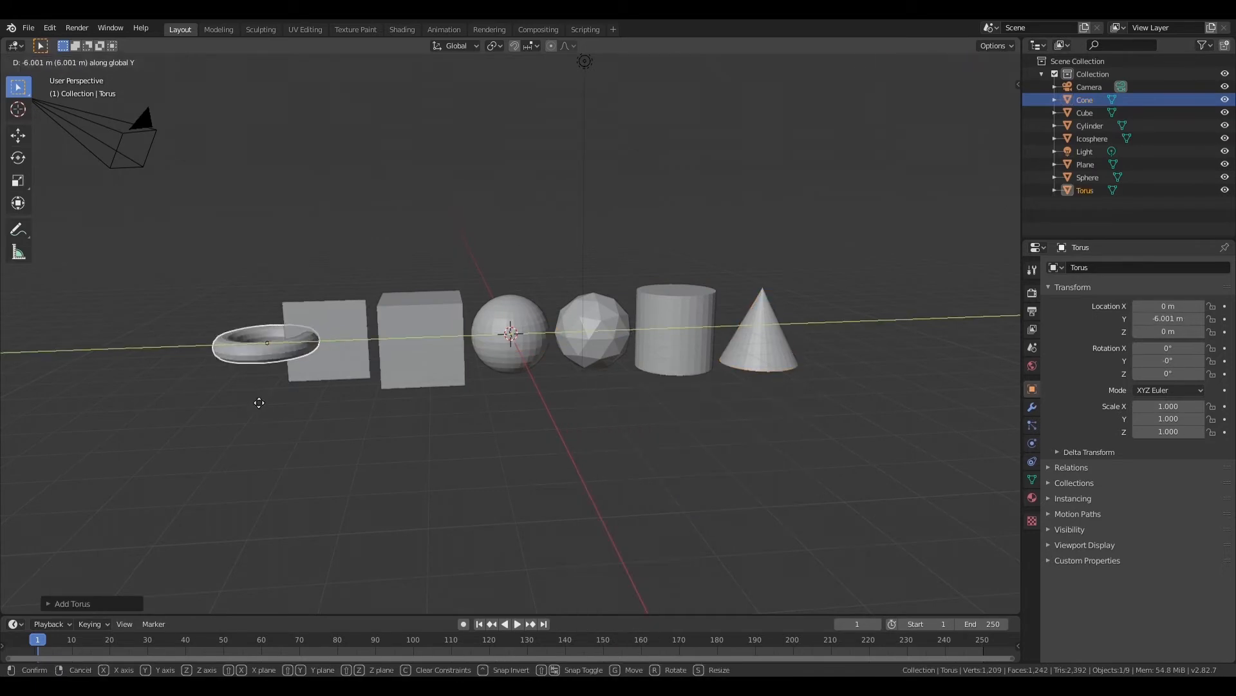
pyautogui.click(213, 403)
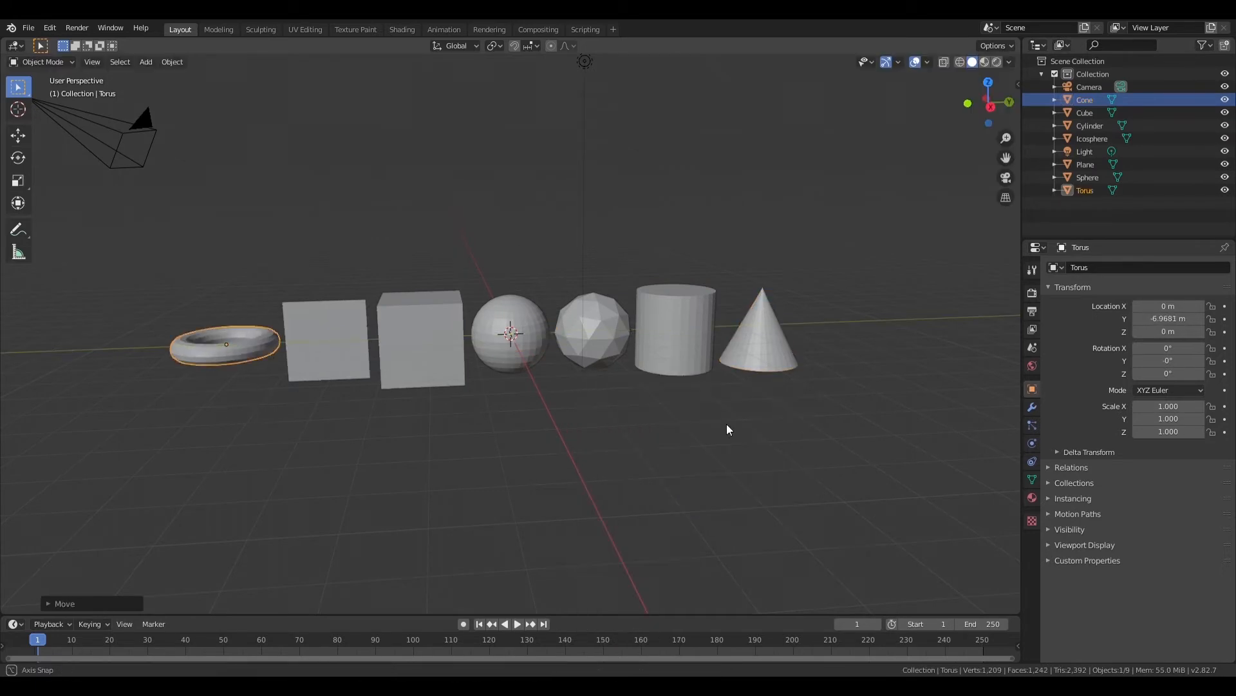
# Add a Subdivision Surface modifier to the torus with 3 render and 2 viewport subdivisions.
pyautogui.moveTo(729, 427); pyautogui.dragTo(739, 304, button='middle')
pyautogui.moveTo(787, 354); pyautogui.dragTo(365, 286, button='middle')
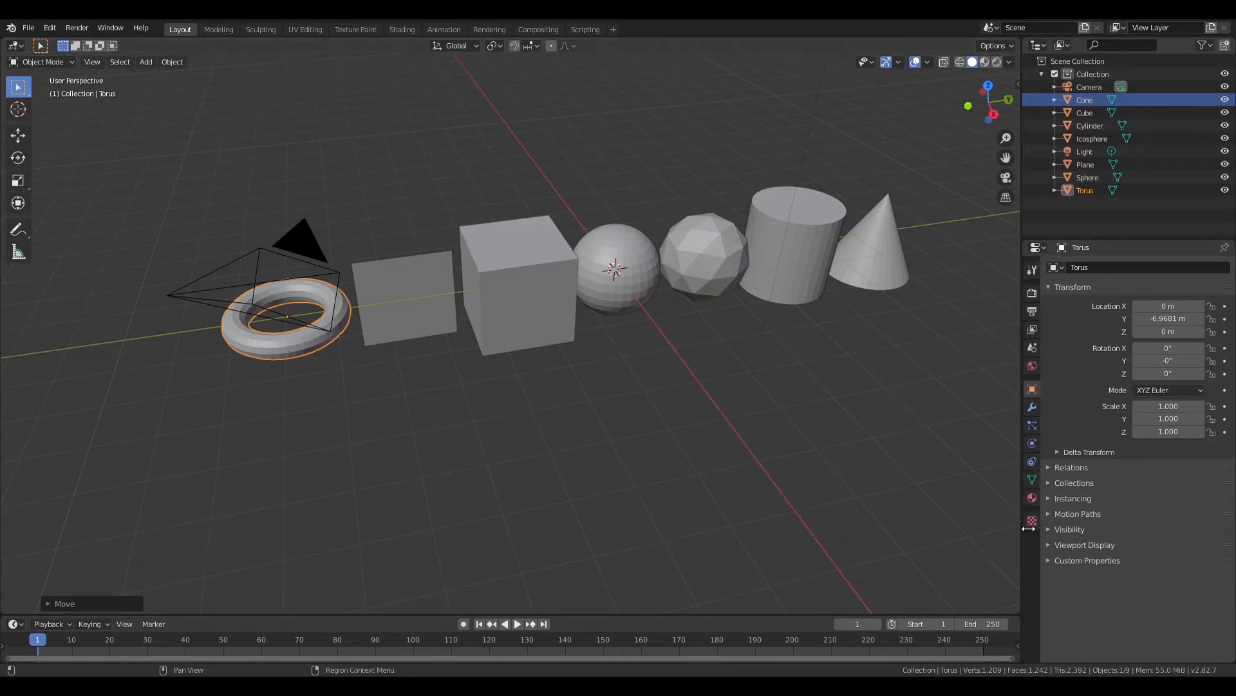
pyautogui.click(1033, 443)
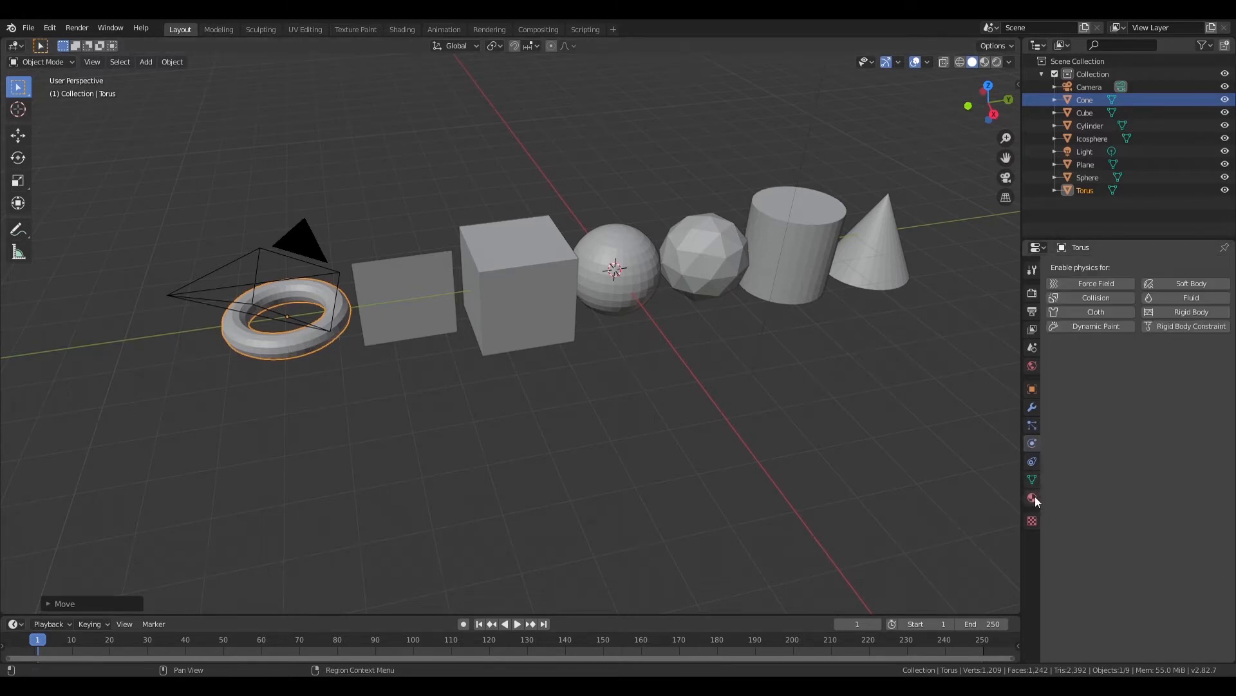
pyautogui.click(1032, 407)
pyautogui.click(1075, 266)
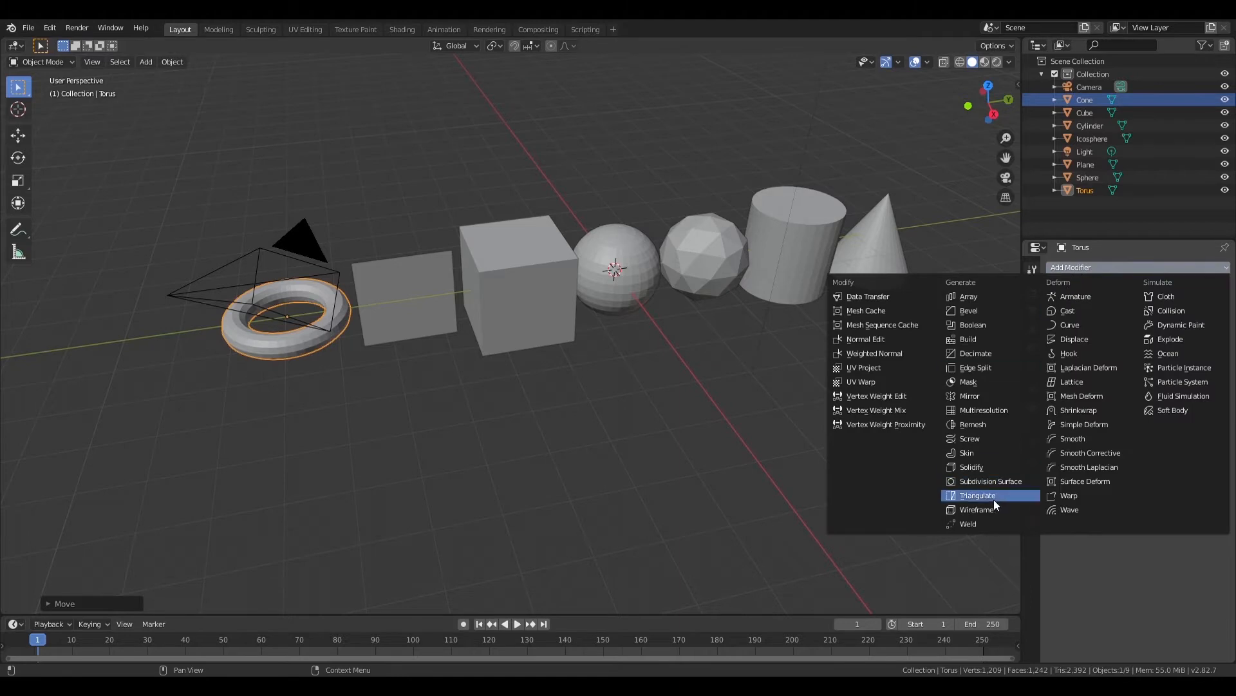
pyautogui.click(991, 481)
pyautogui.click(1132, 353)
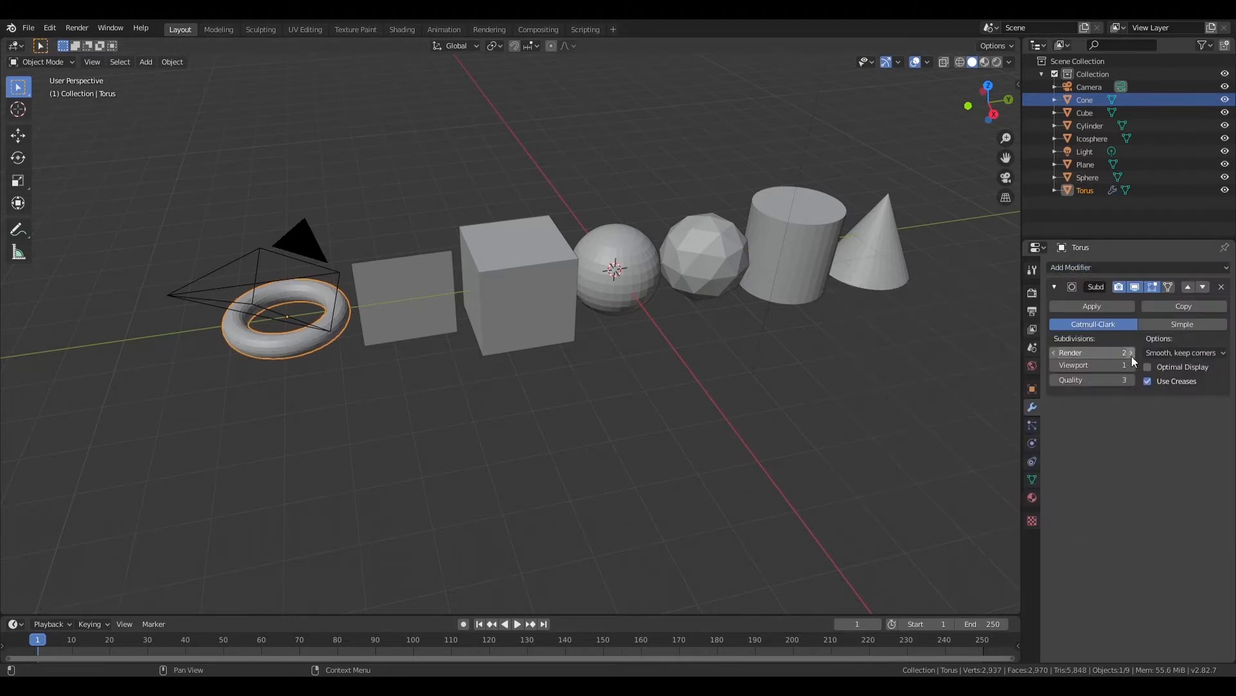
pyautogui.click(1131, 365)
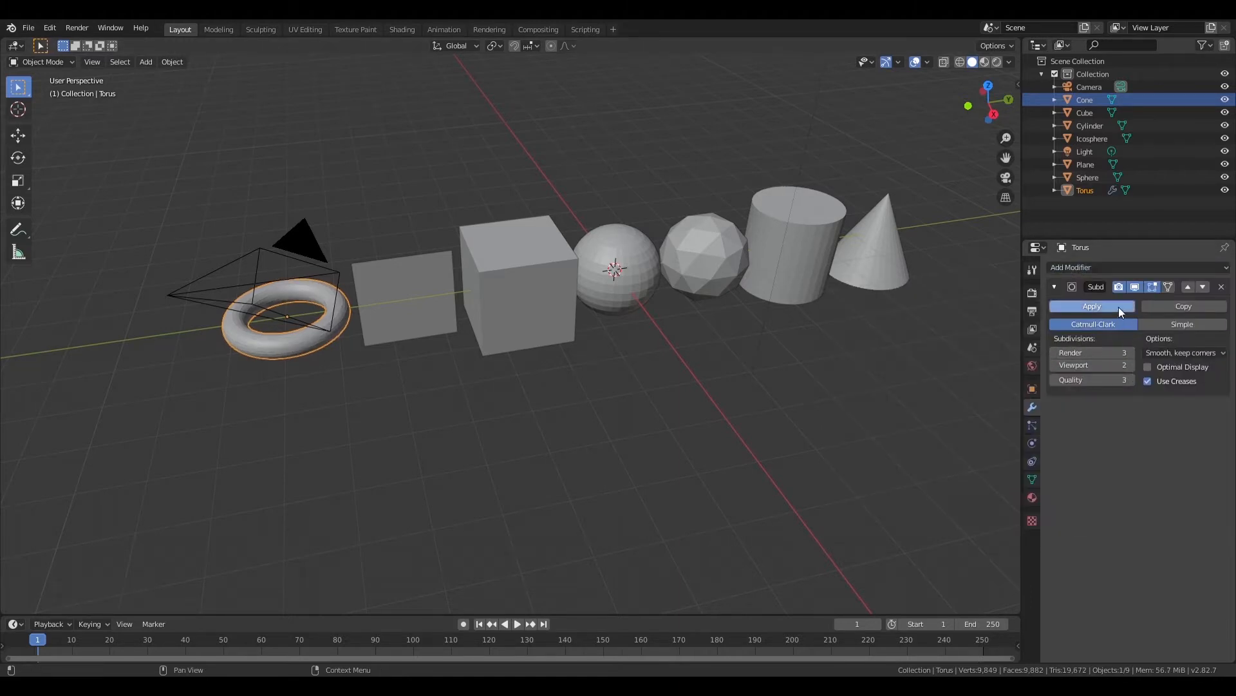
# Apply the torus's Subdivision Surface modifier and shade the torus smooth.
pyautogui.click(1092, 306)
pyautogui.click(169, 64)
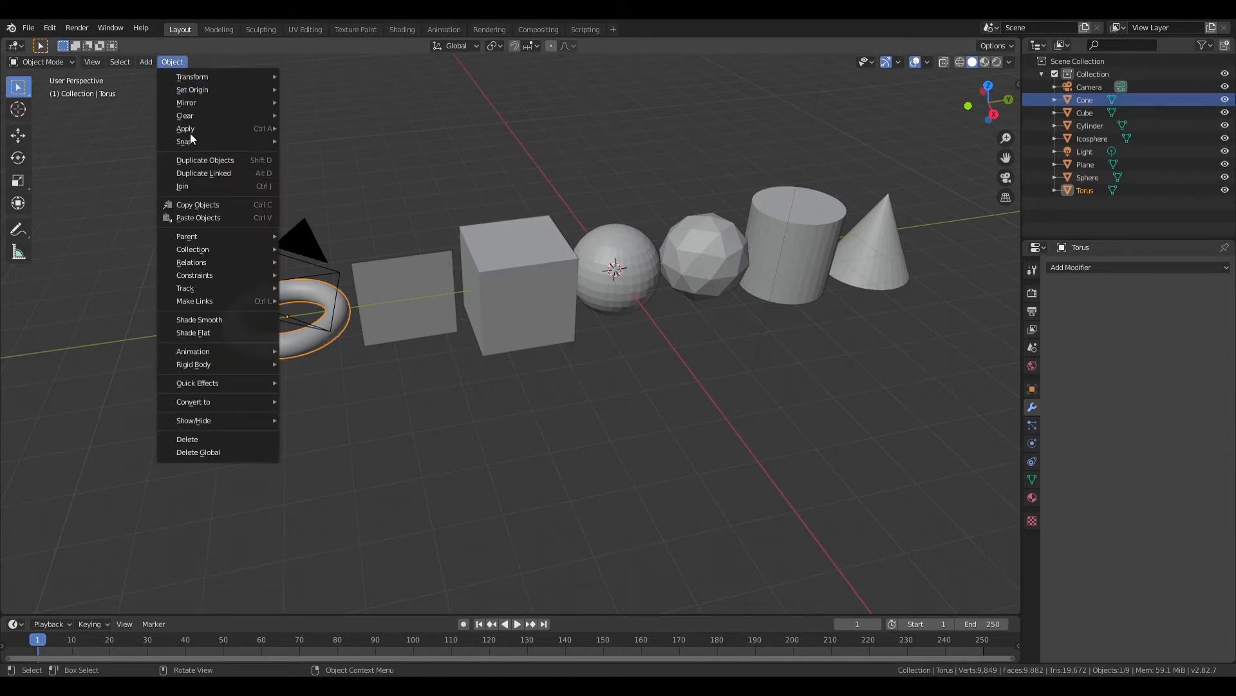
pyautogui.click(247, 322)
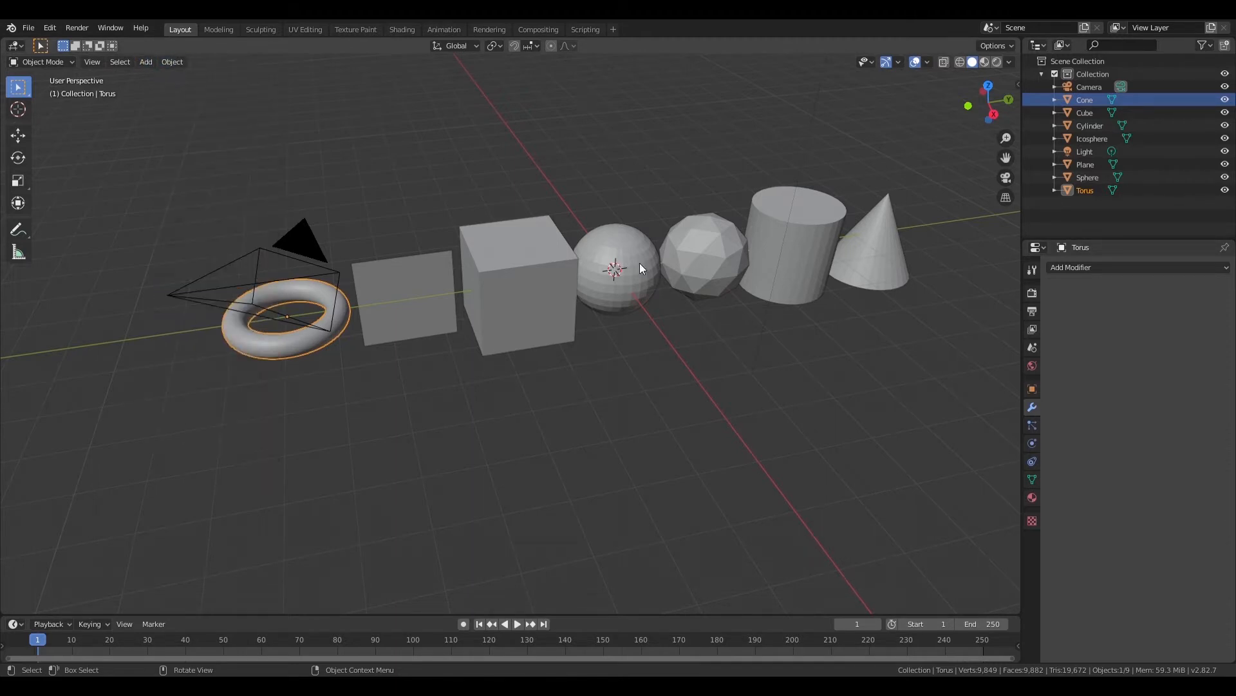
# Add a Subdivision Surface modifier to the UV sphere with 3 render subdivisions.
pyautogui.click(622, 271)
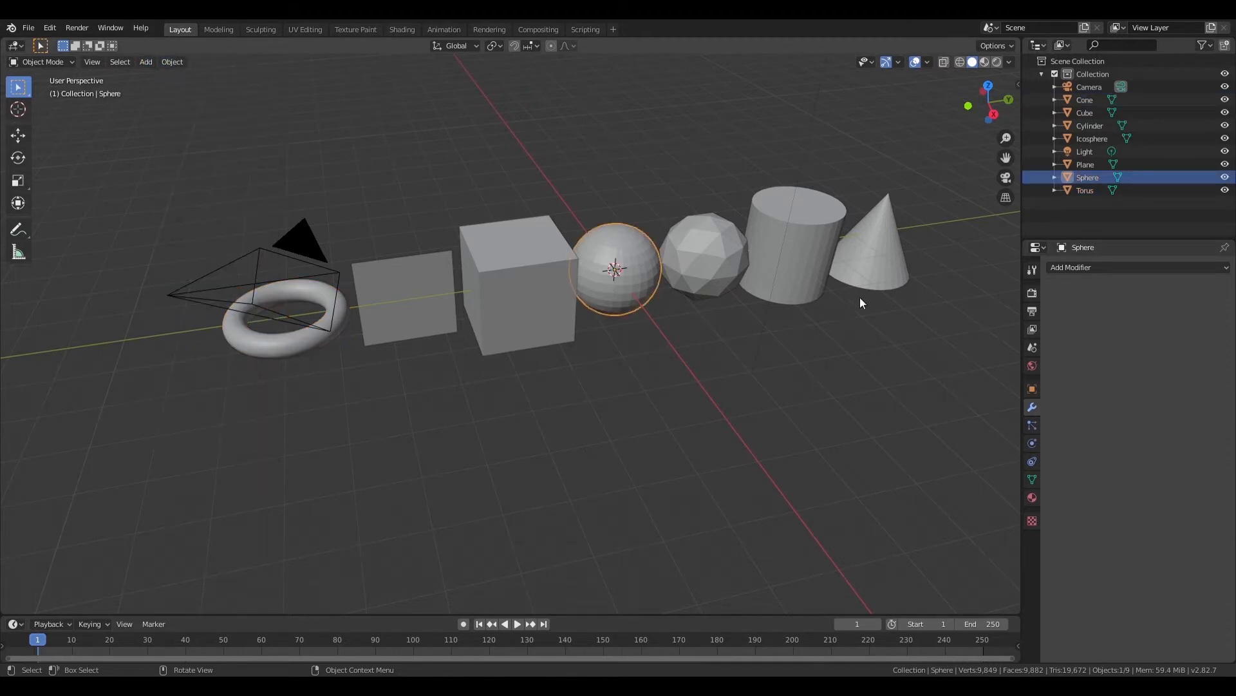
pyautogui.click(1075, 268)
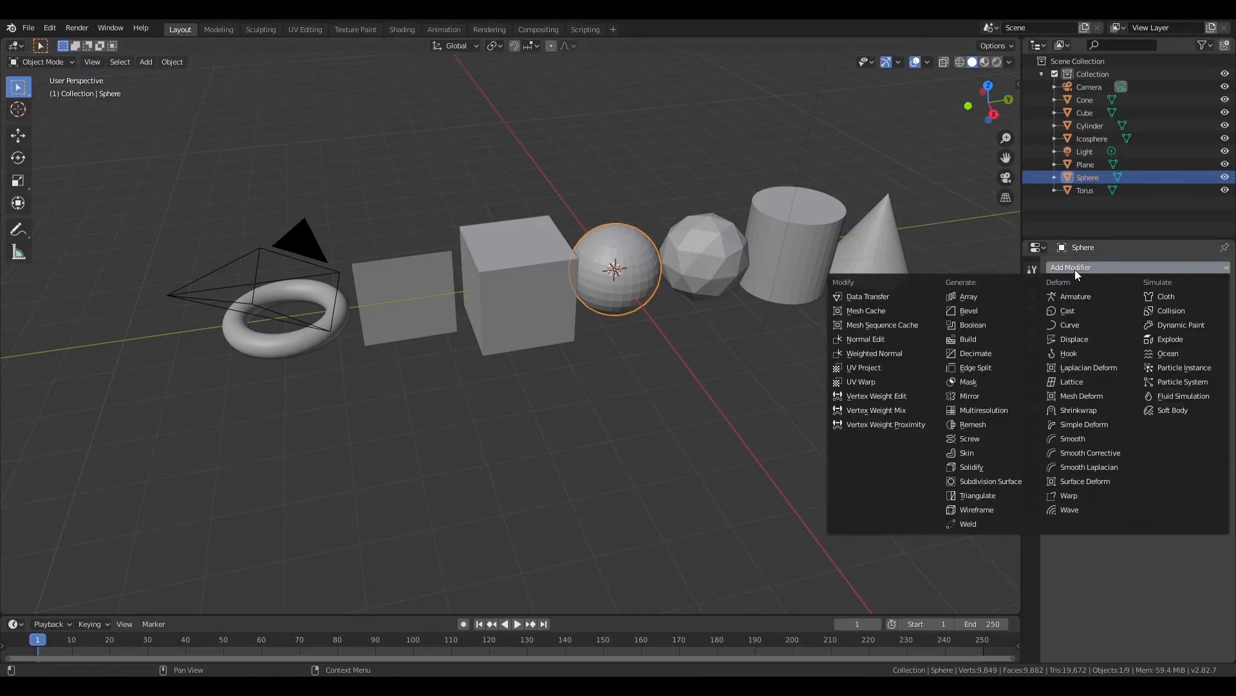
pyautogui.click(1018, 481)
pyautogui.click(1129, 354)
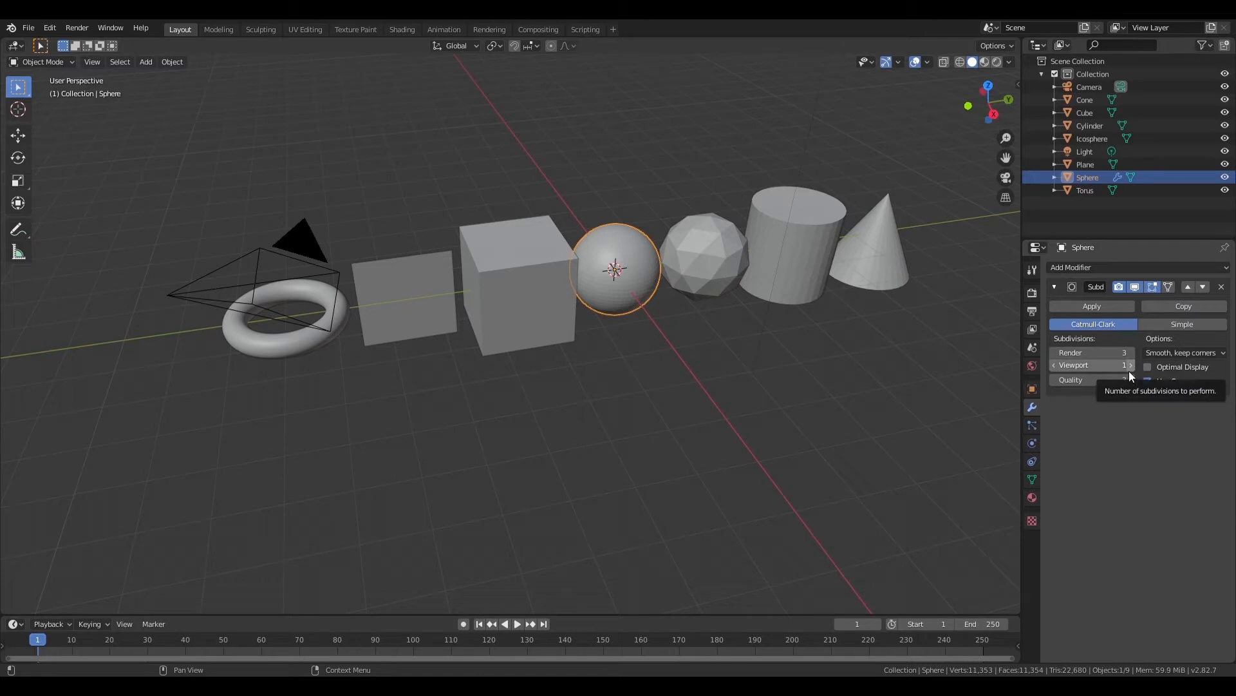
# Apply the UV sphere's Subdivision Surface modifier and shade the sphere smooth.
pyautogui.click(1113, 304)
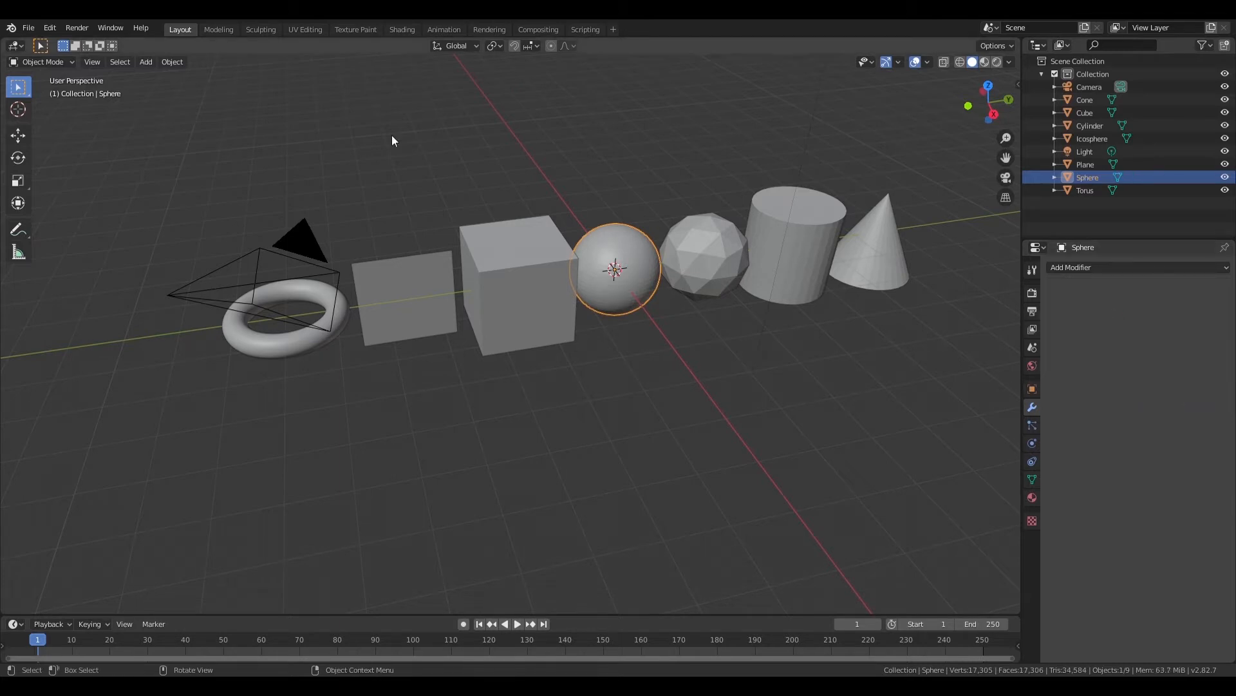
pyautogui.click(183, 61)
pyautogui.click(241, 323)
# Shade the cylinder and the cone smooth.
pyautogui.click(837, 217)
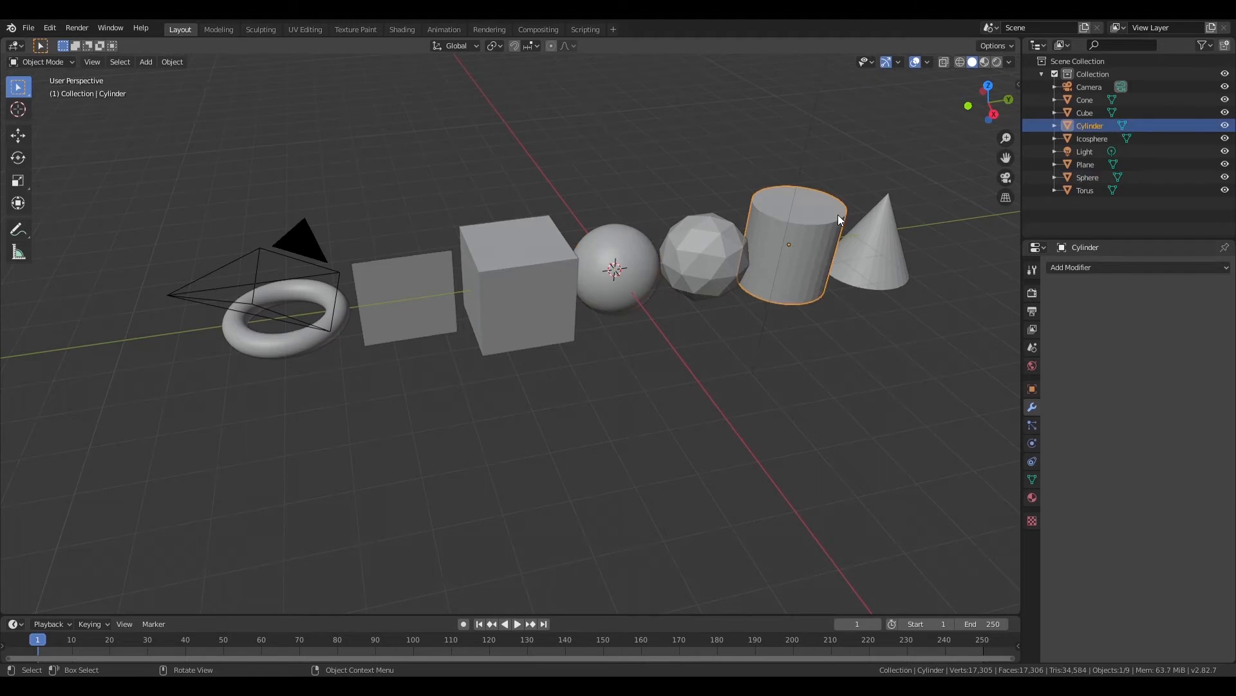
pyautogui.click(184, 65)
pyautogui.click(229, 322)
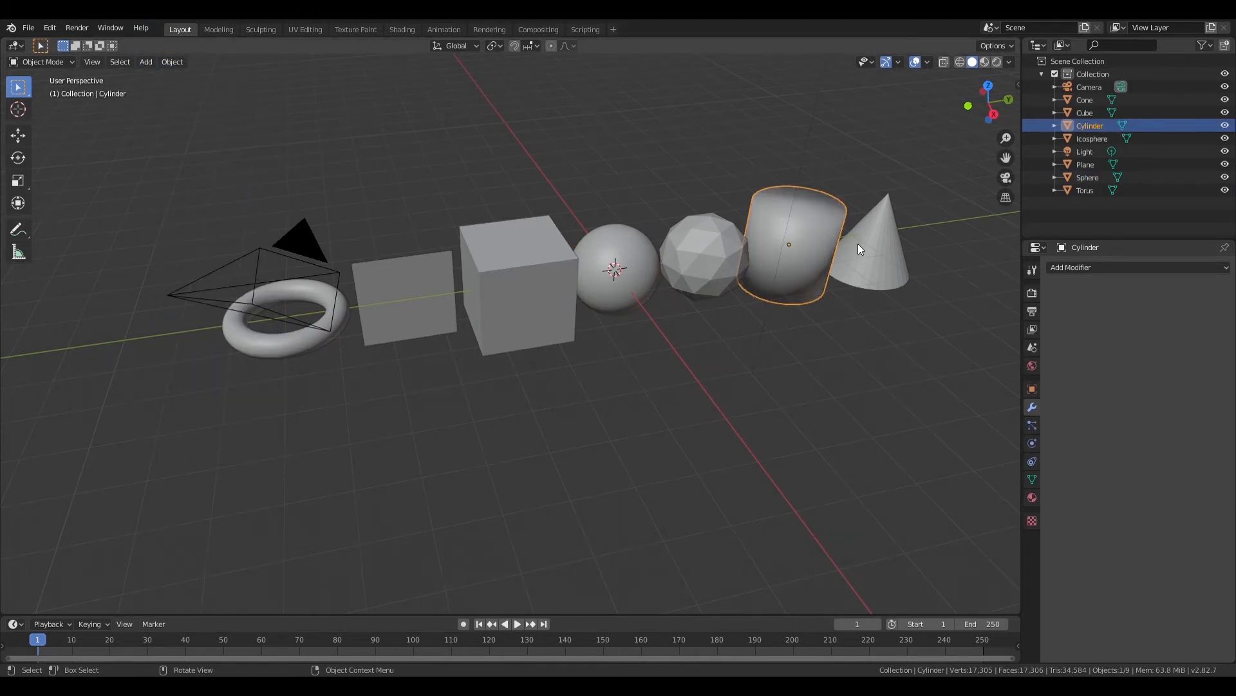
pyautogui.click(859, 249)
pyautogui.click(170, 63)
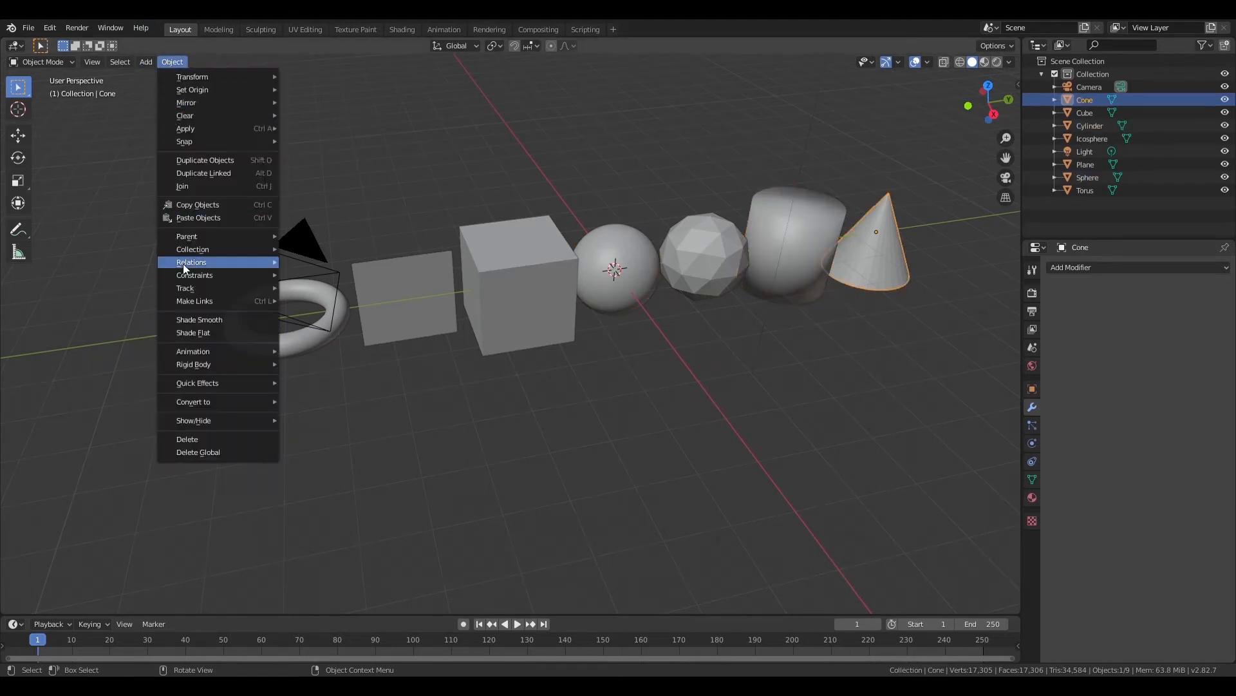
pyautogui.click(221, 315)
# Create a new material on the torus and set its surface shader to Glass BSDF.
pyautogui.moveTo(618, 392)
pyautogui.mouseDown(button='middle')
pyautogui.moveTo(596, 390)
pyautogui.moveTo(597, 375)
pyautogui.moveTo(652, 384)
pyautogui.moveTo(615, 389)
pyautogui.mouseUp(button='middle')
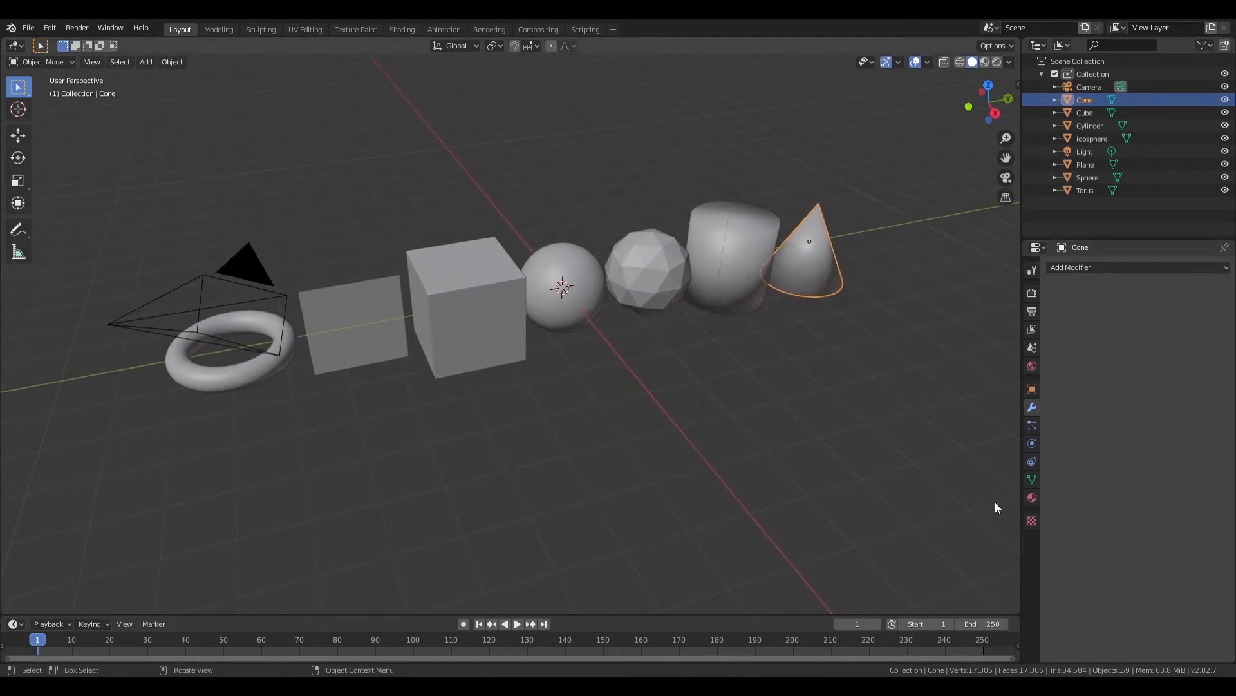
pyautogui.click(1036, 497)
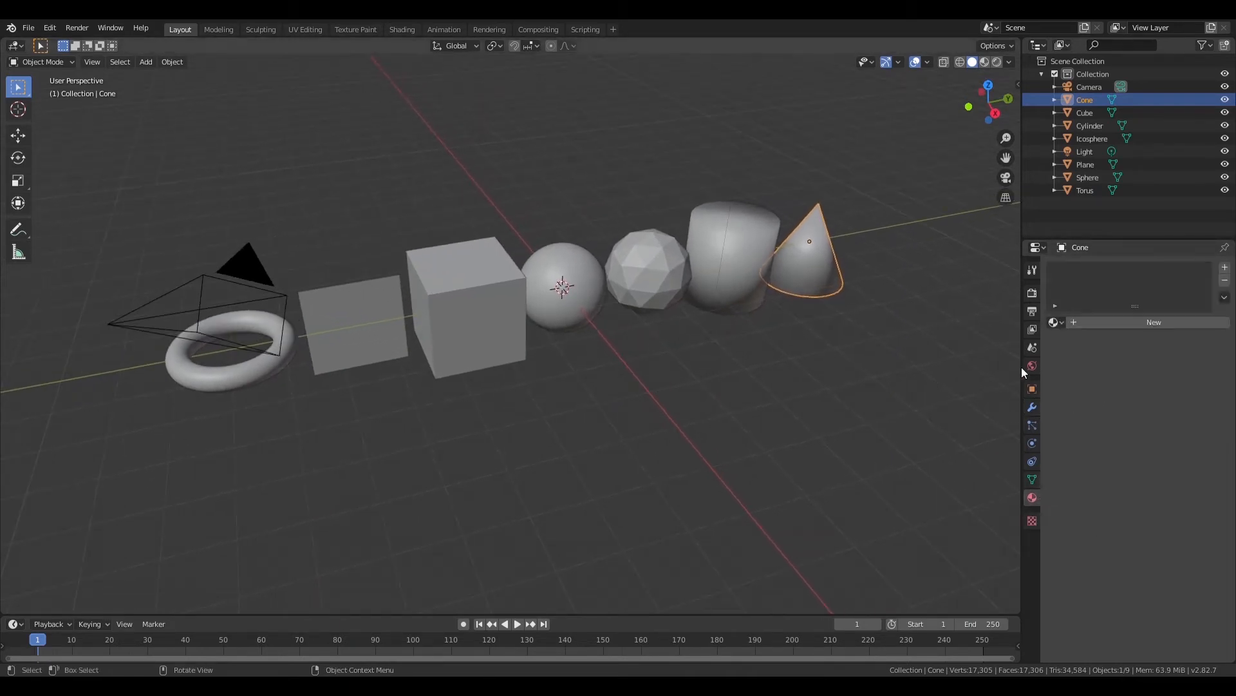
pyautogui.click(241, 368)
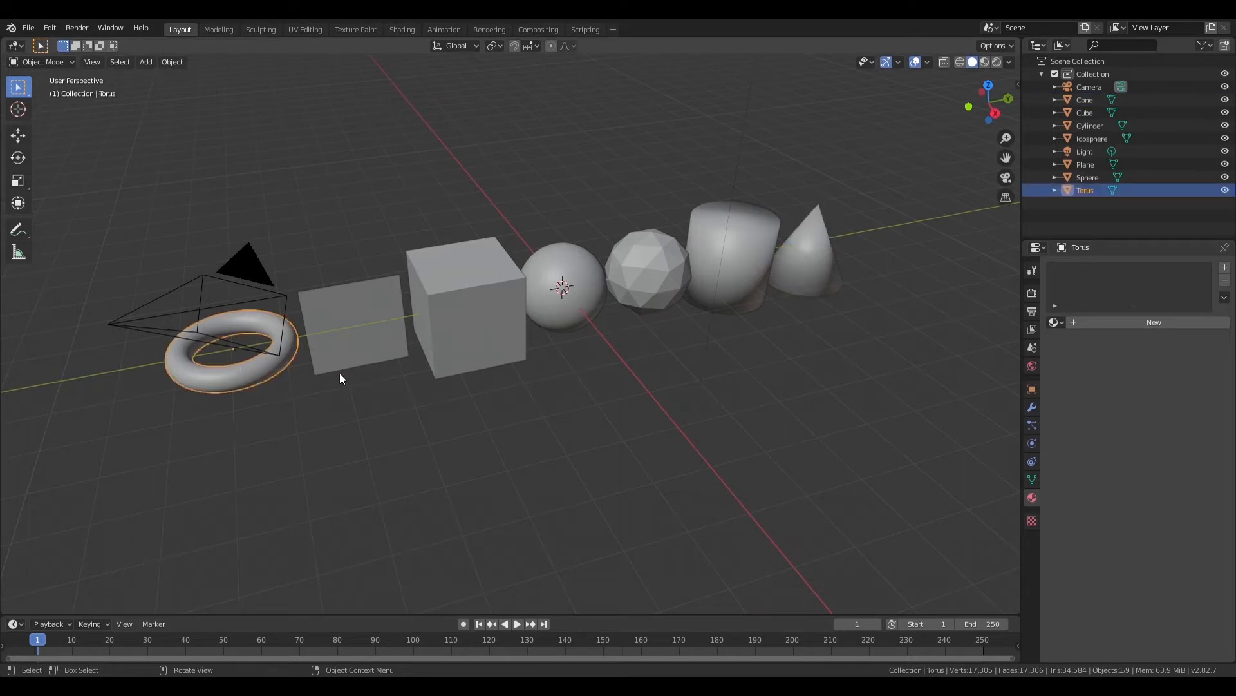
pyautogui.click(1136, 326)
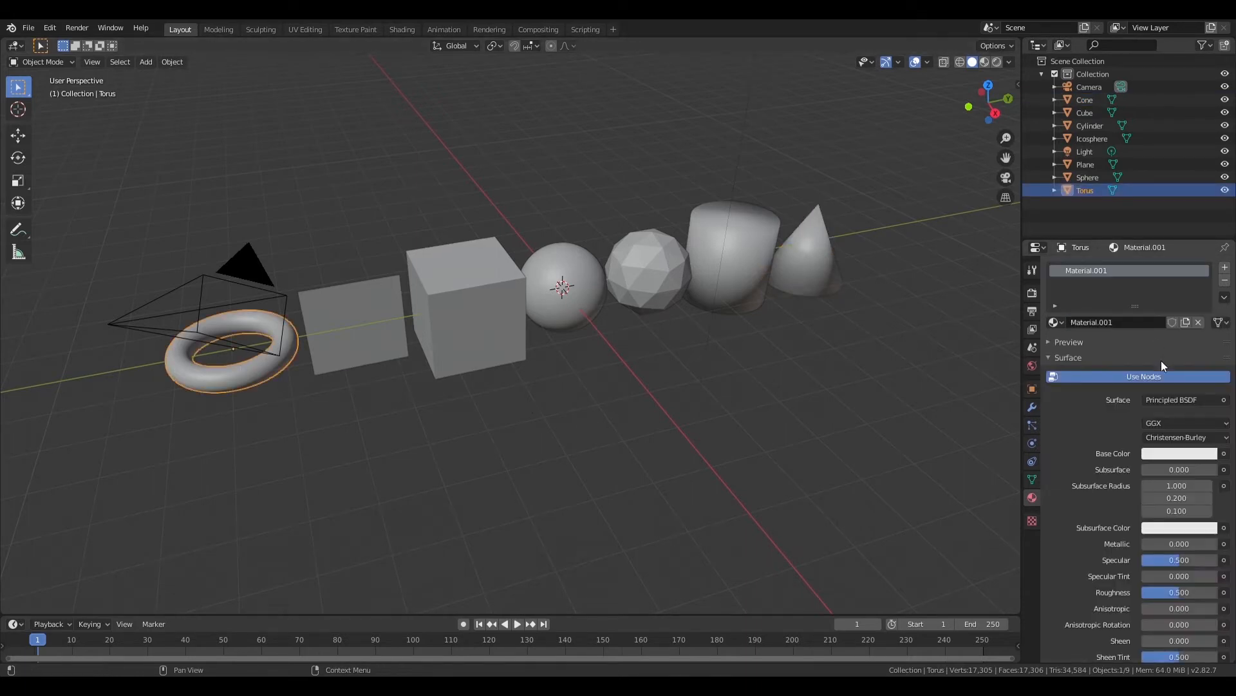
pyautogui.click(1199, 454)
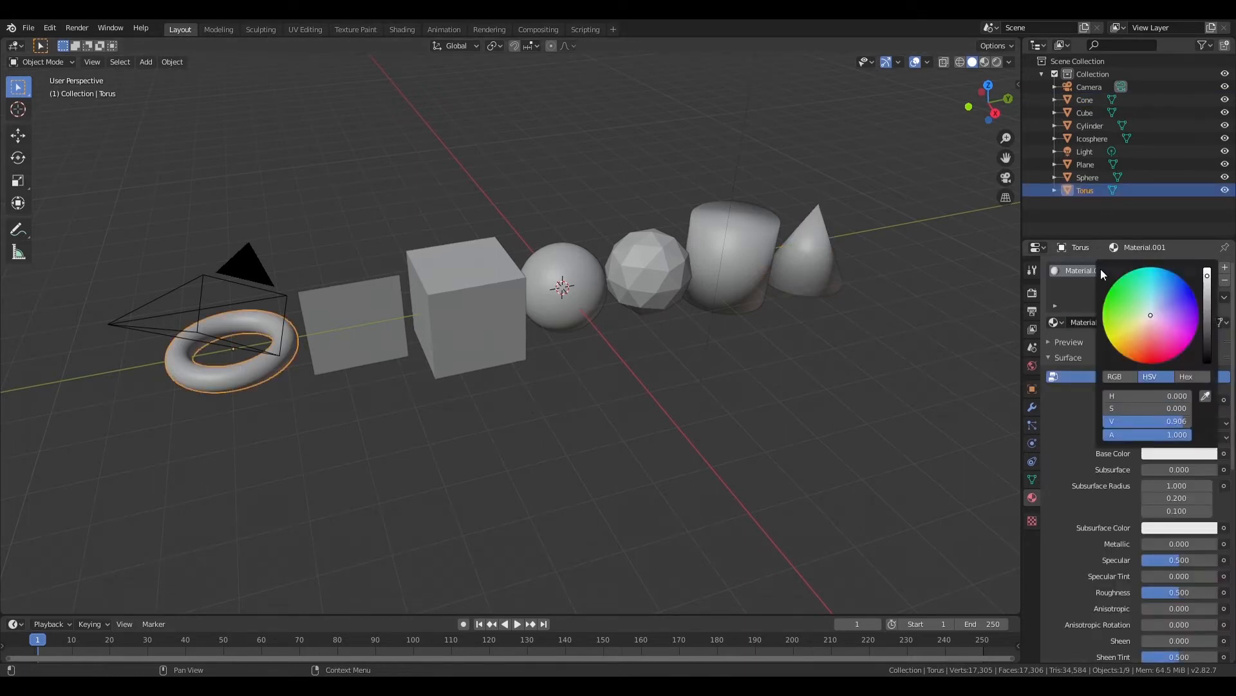
pyautogui.click(1166, 400)
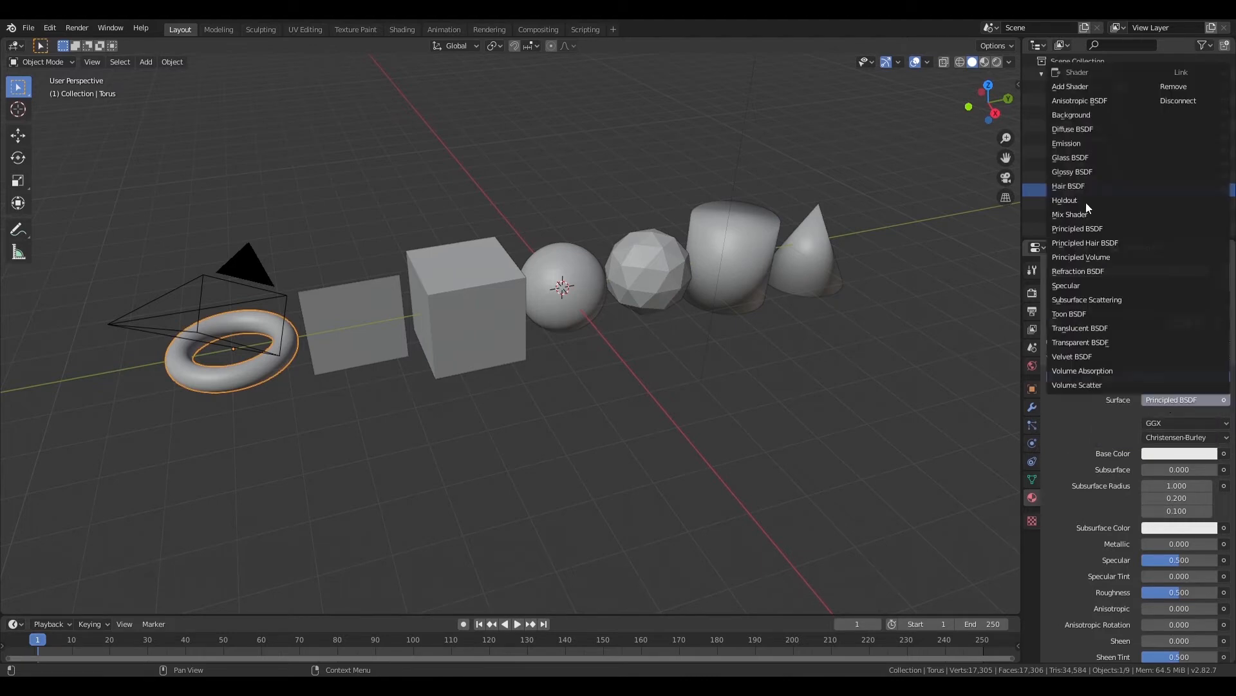
pyautogui.click(1078, 160)
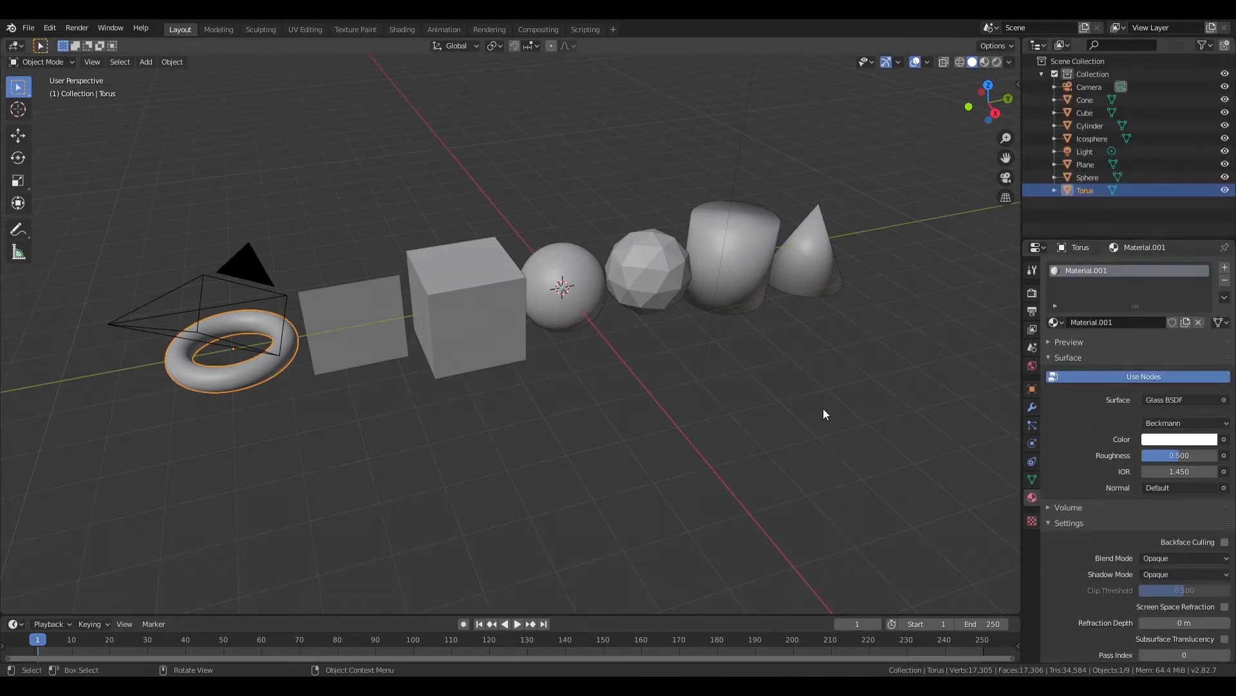
# Give the other mesh objects in the row, through the icosphere, cylinder and cone, their own Glass BSDF materials.
pyautogui.click(391, 327)
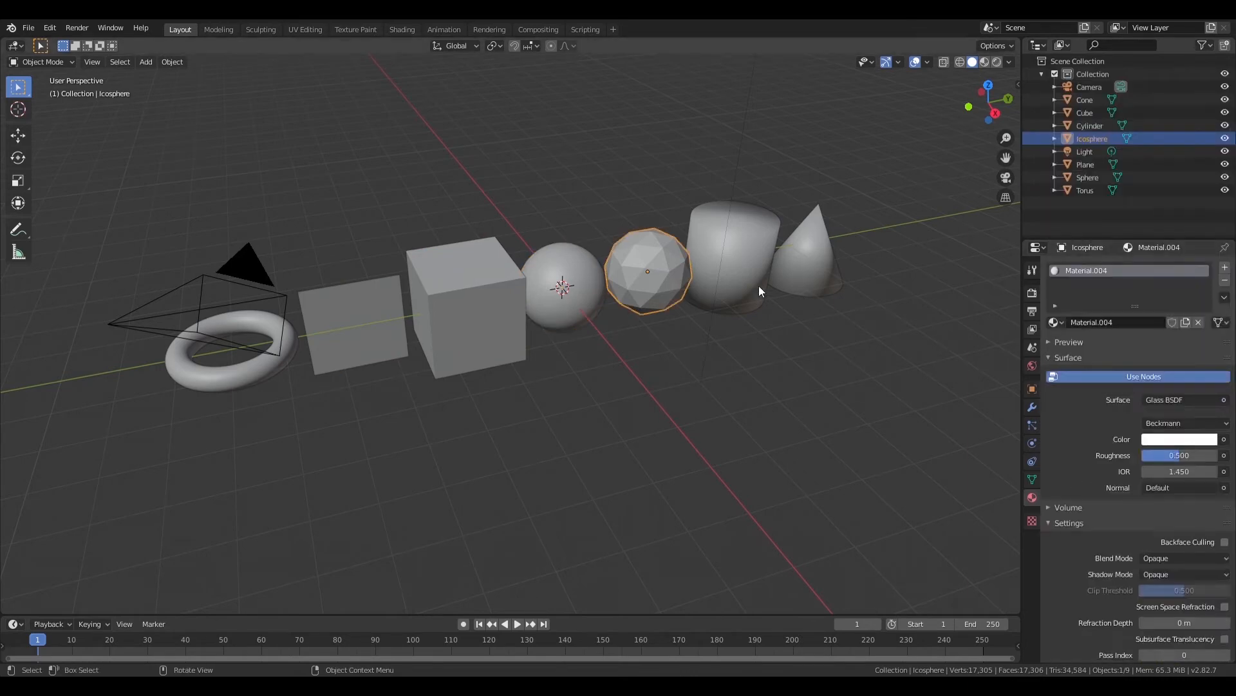
pyautogui.click(758, 284)
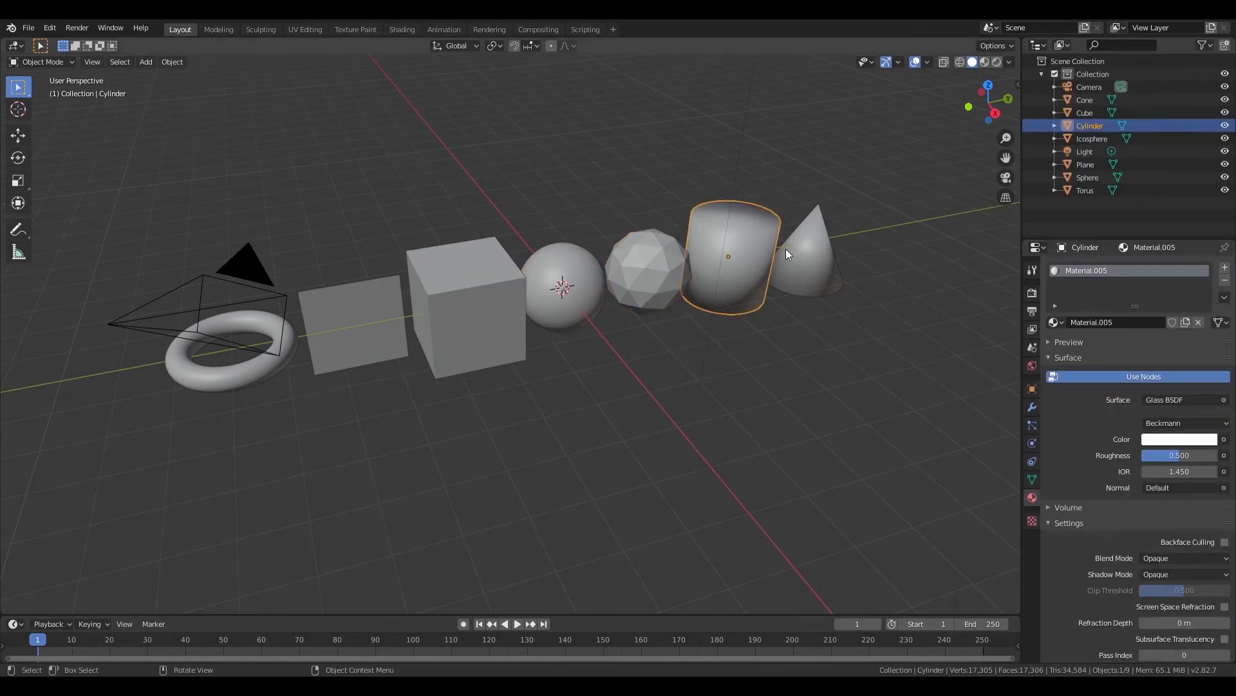
pyautogui.click(787, 250)
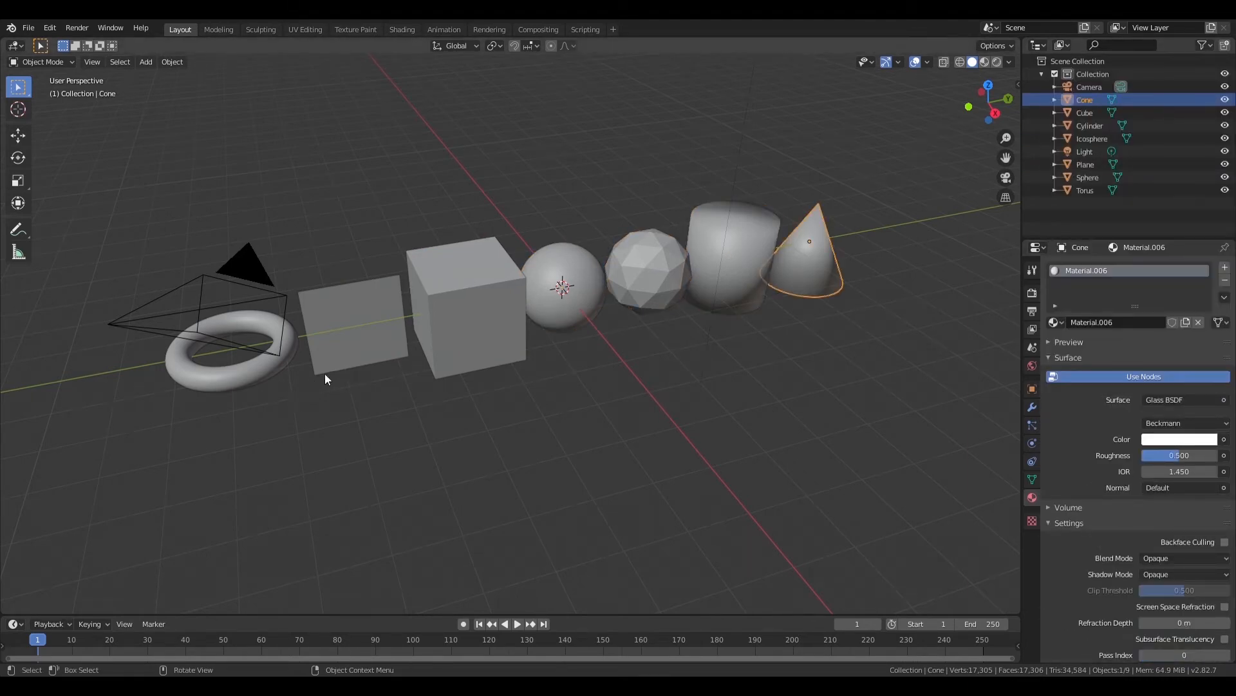
# Preview the glass objects in rendered viewport shading from several angles, then return to solid shading.
pyautogui.scroll(-1, 486, 394)
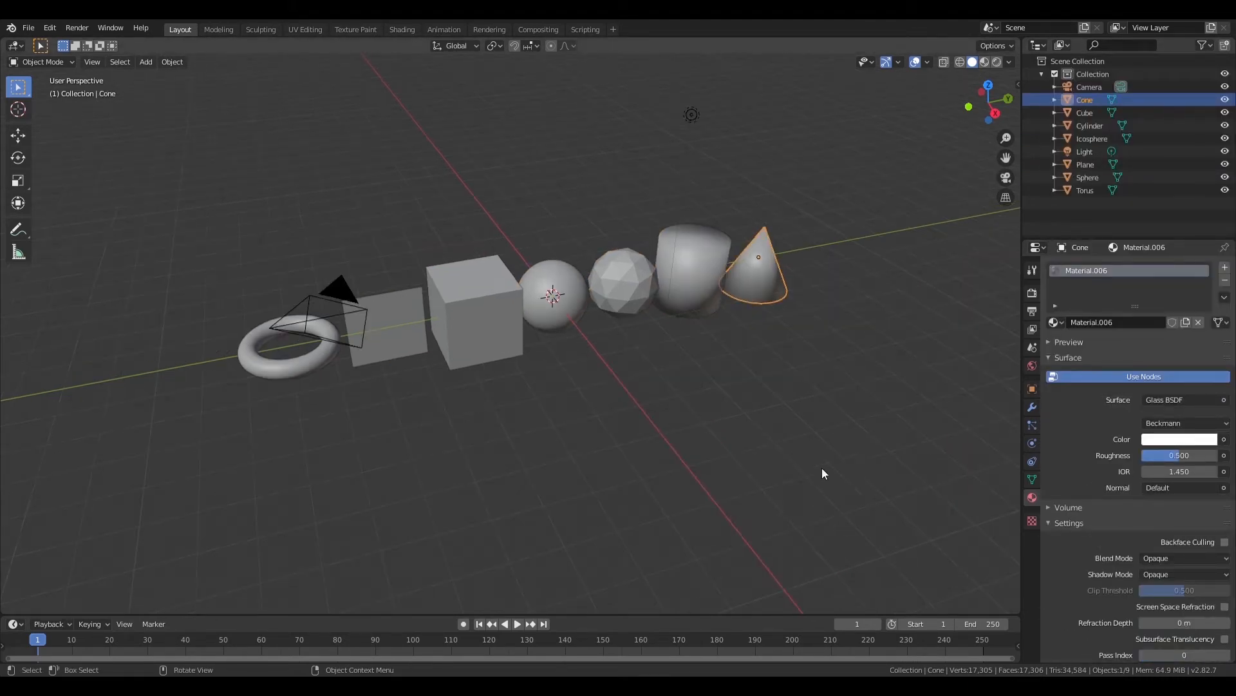
pyautogui.click(997, 62)
pyautogui.moveTo(702, 373)
pyautogui.mouseDown(button='middle')
pyautogui.moveTo(523, 386)
pyautogui.moveTo(585, 385)
pyautogui.moveTo(604, 407)
pyautogui.moveTo(590, 427)
pyautogui.moveTo(530, 401)
pyautogui.moveTo(412, 418)
pyautogui.moveTo(63, 401)
pyautogui.mouseUp(button='middle')
pyautogui.moveTo(643, 356); pyautogui.dragTo(856, 161, button='middle')
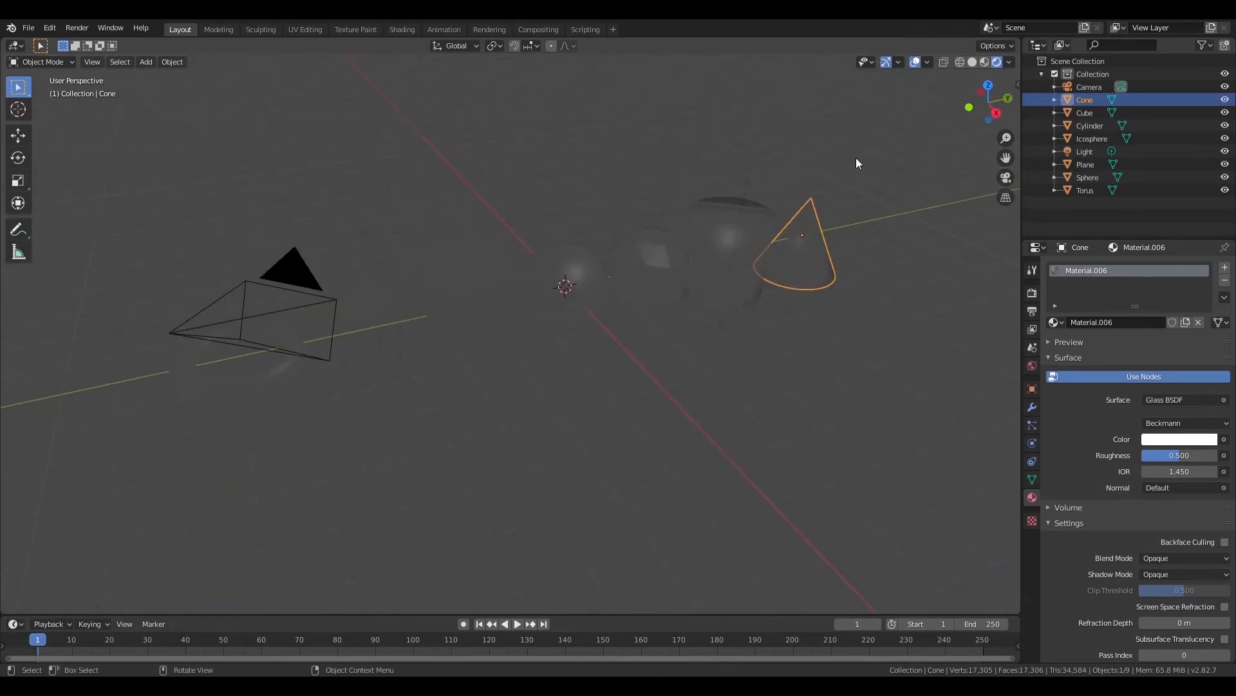
pyautogui.click(969, 62)
# Set the render engine to Cycles and its device to GPU Compute.
pyautogui.click(1032, 292)
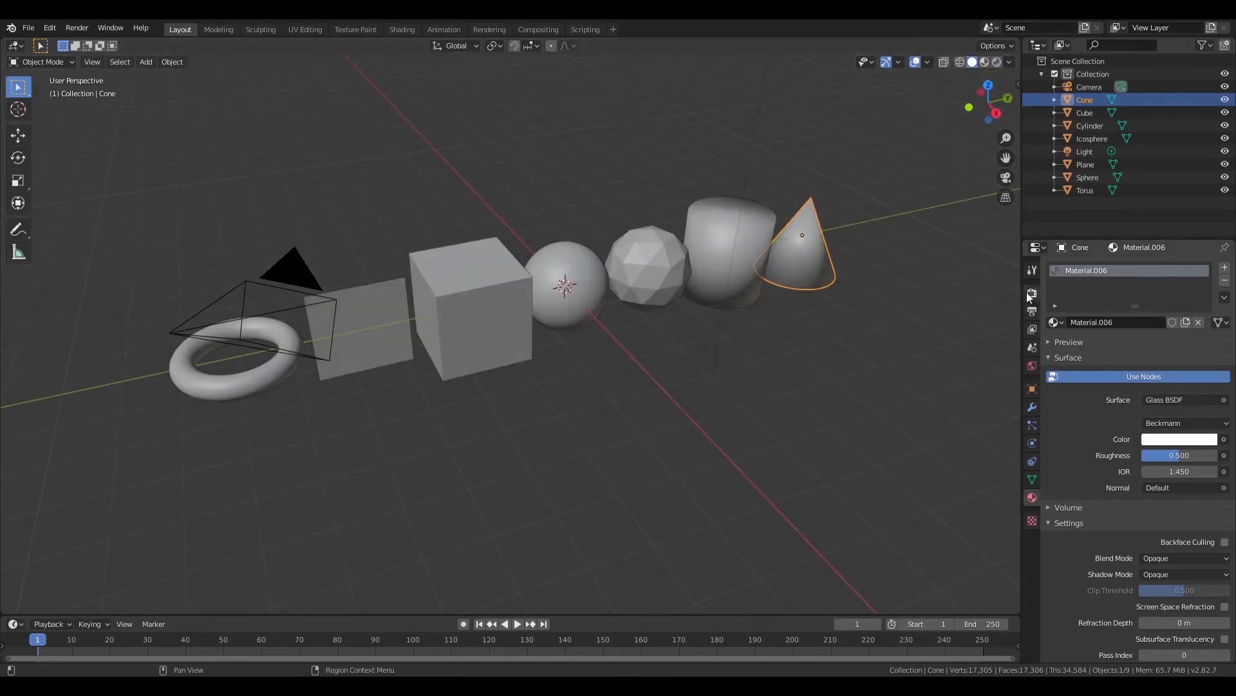
pyautogui.click(1165, 270)
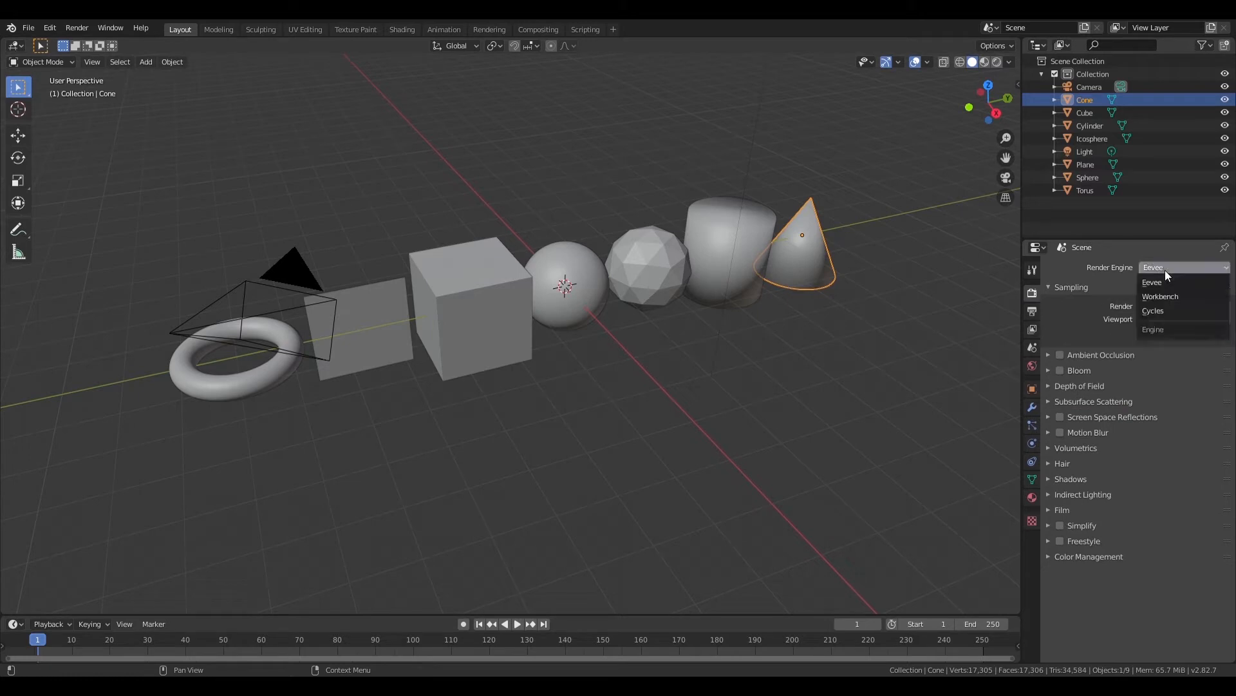
pyautogui.click(1207, 313)
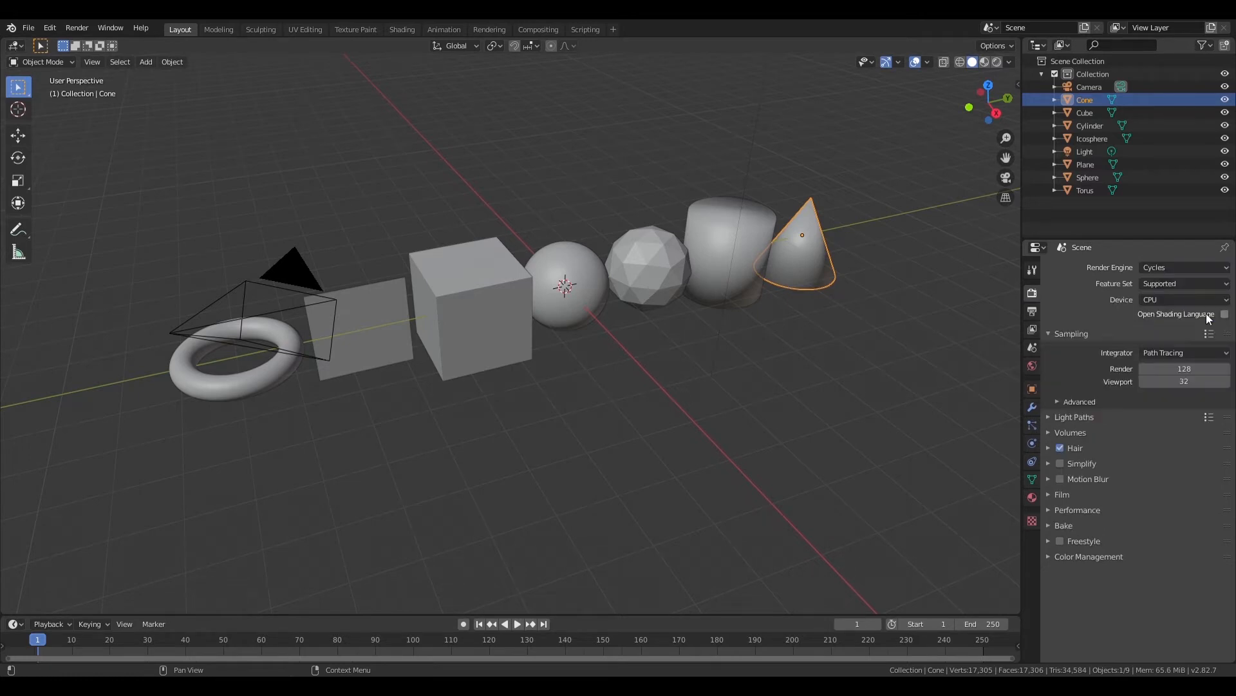
pyautogui.click(1160, 304)
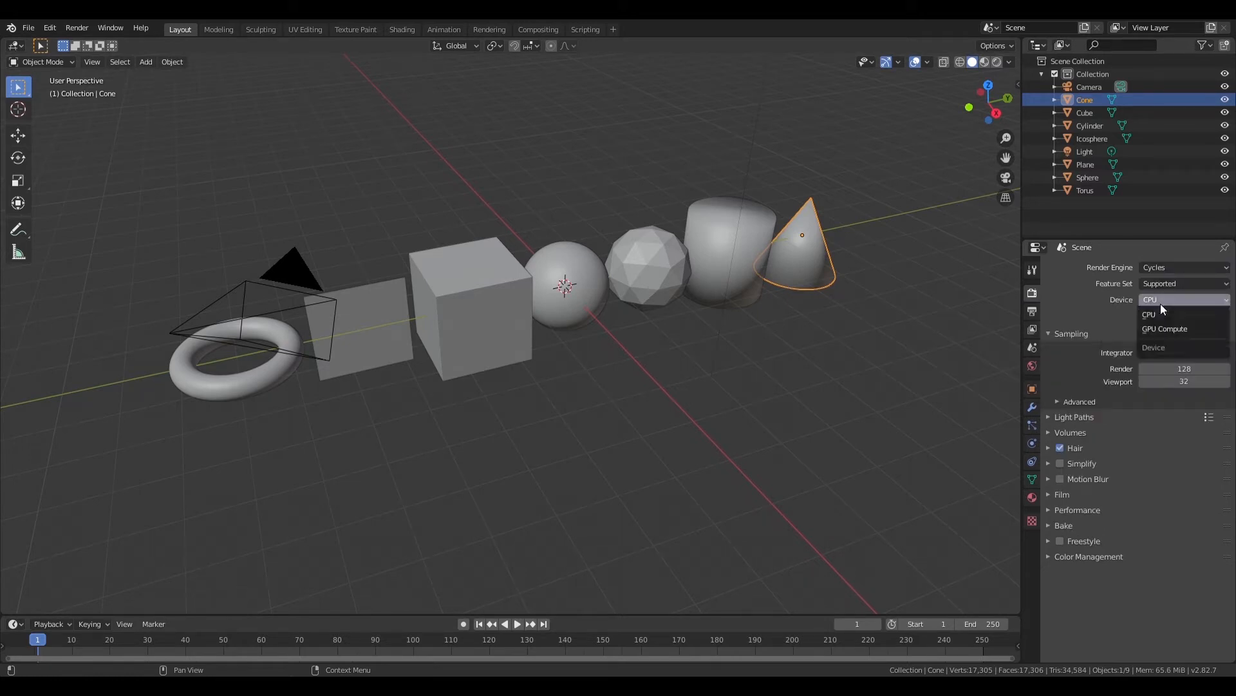
pyautogui.click(1166, 329)
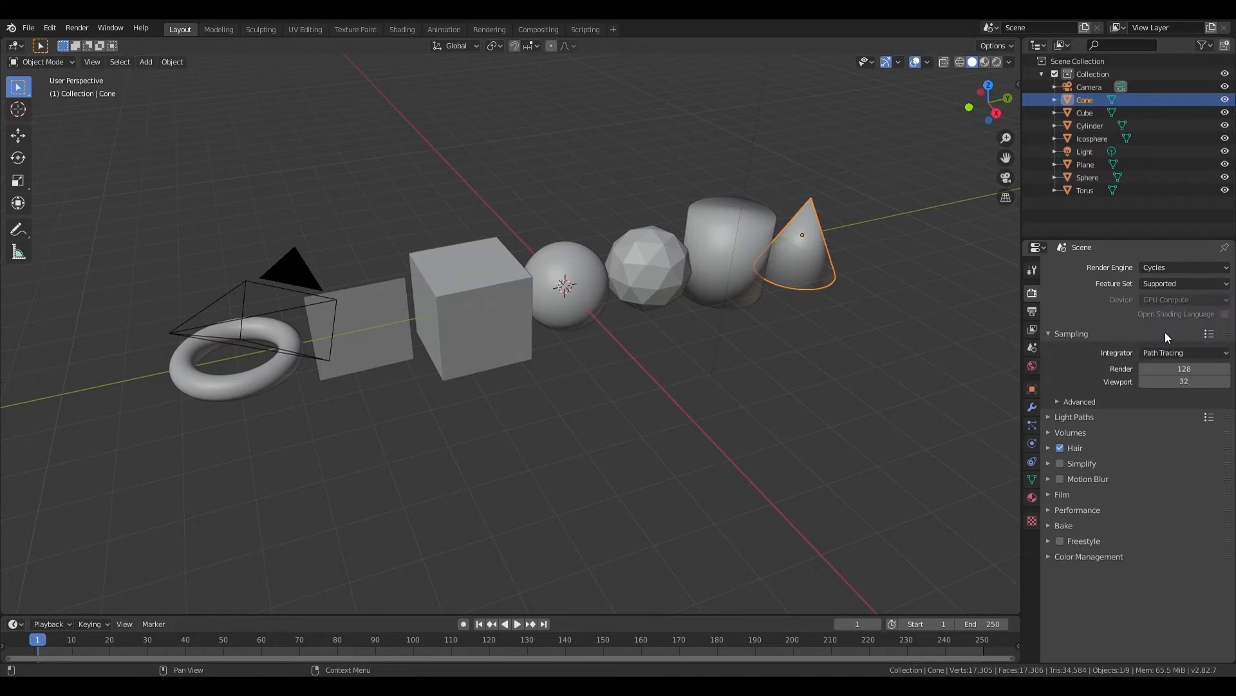
pyautogui.click(1161, 295)
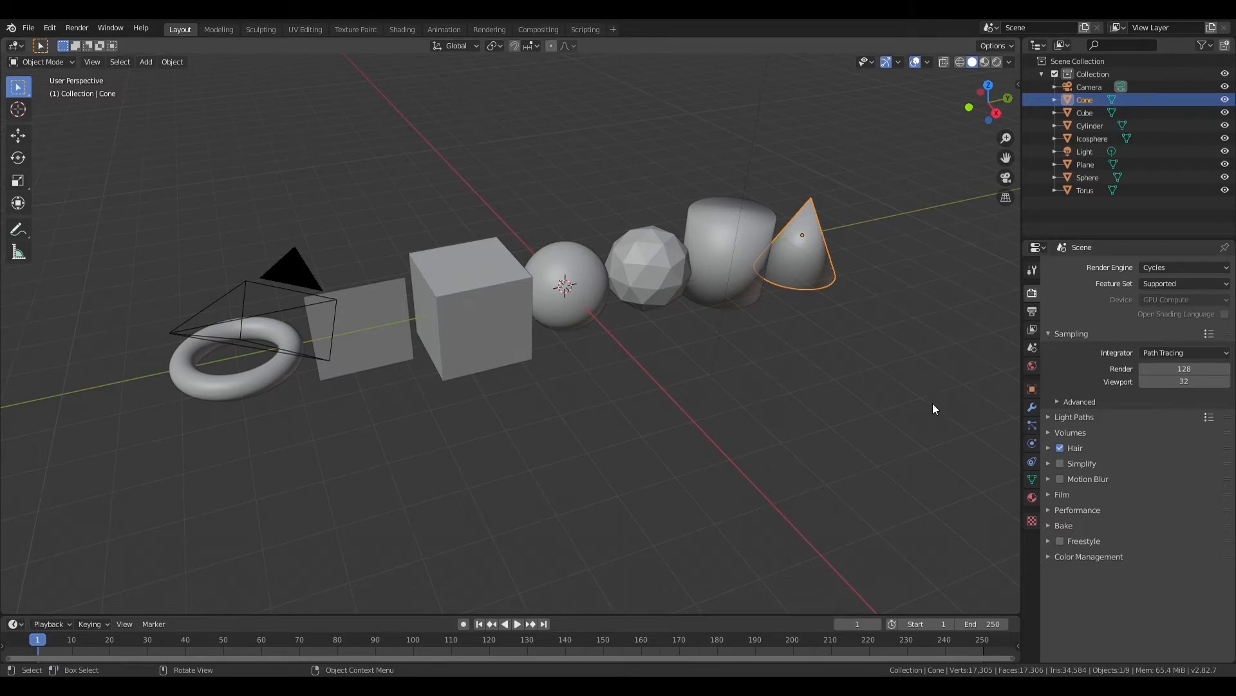
# Preview the glass shapes with Cycles in rendered viewport shading, then return to solid shading.
pyautogui.moveTo(932, 404); pyautogui.dragTo(947, 360, button='middle')
pyautogui.click(997, 61)
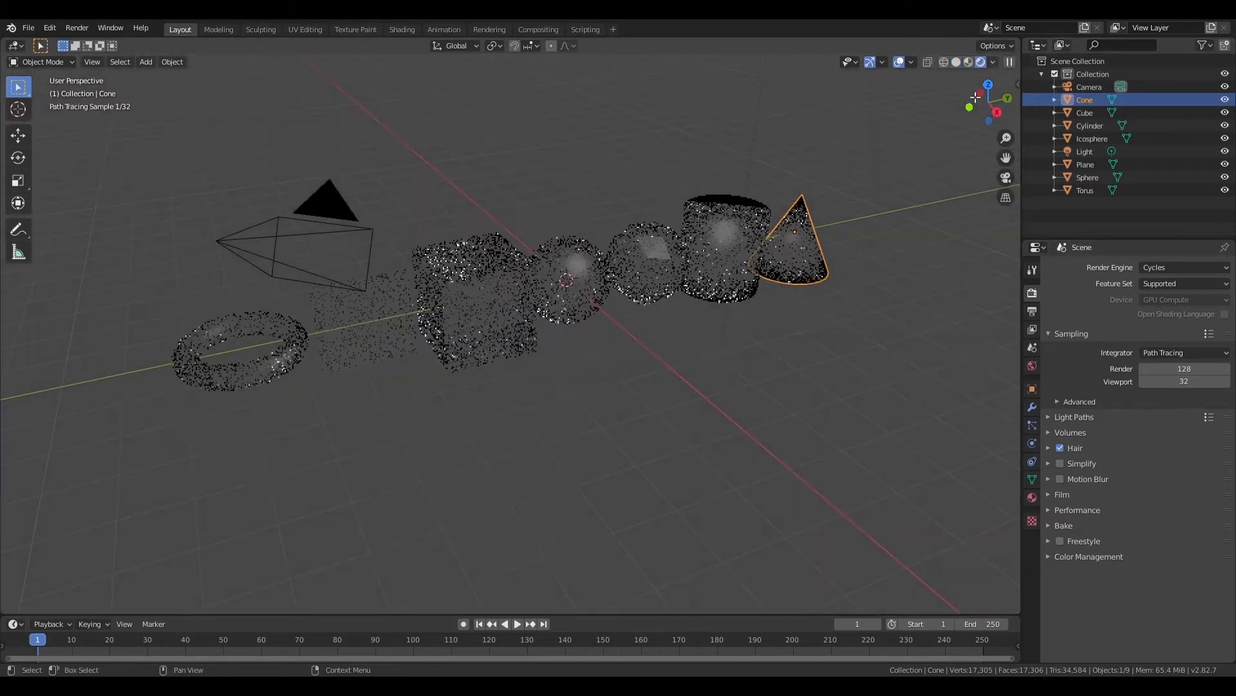
pyautogui.scroll(1, 709, 317)
pyautogui.moveTo(708, 316); pyautogui.dragTo(722, 315, button='middle')
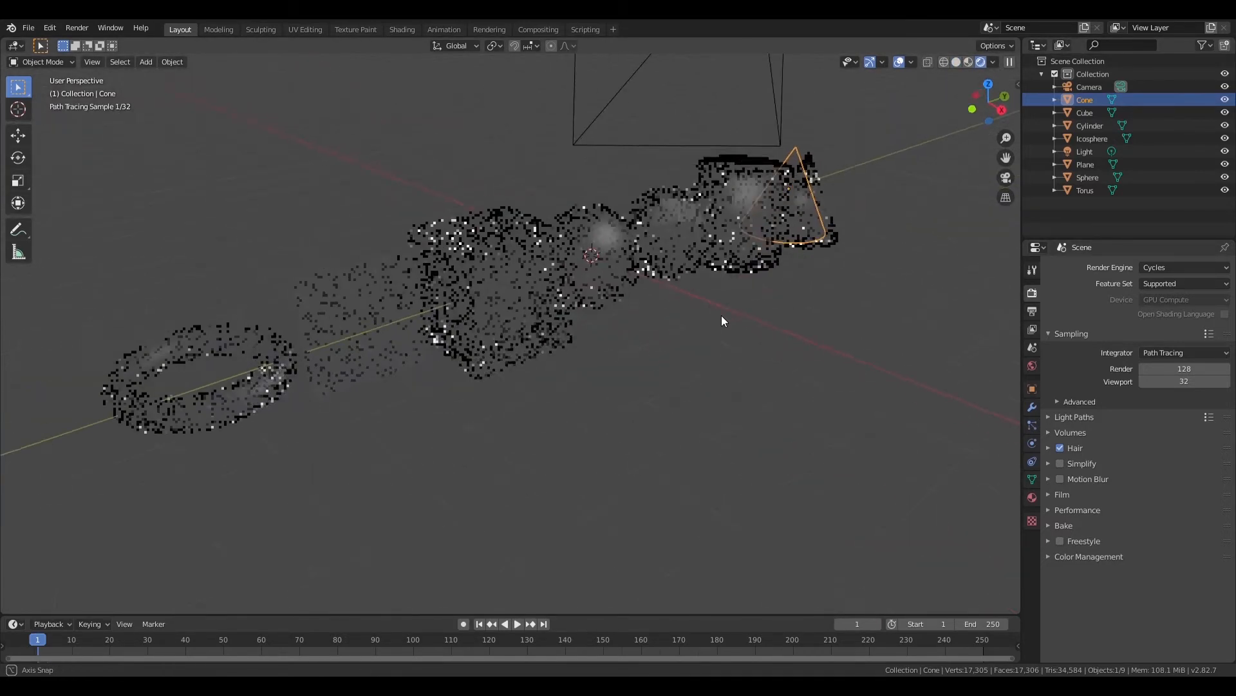
pyautogui.click(956, 61)
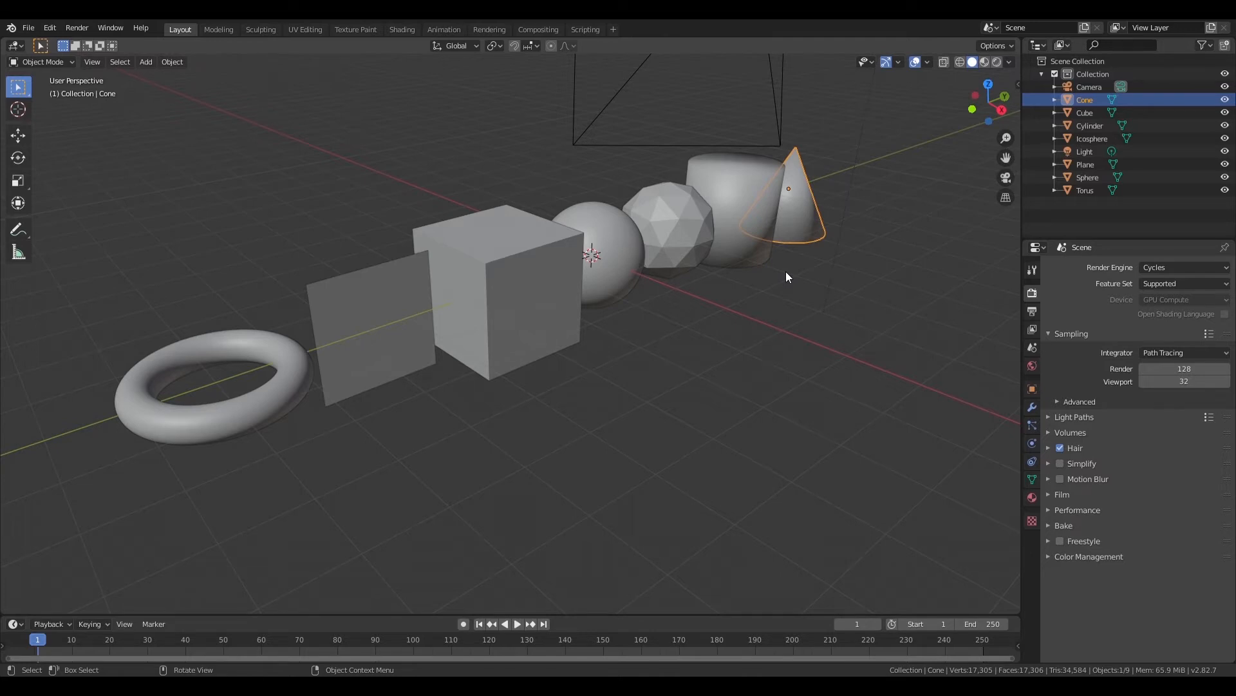
# Set the Glass BSDF color of the torus material to a saturated orange.
pyautogui.click(259, 385)
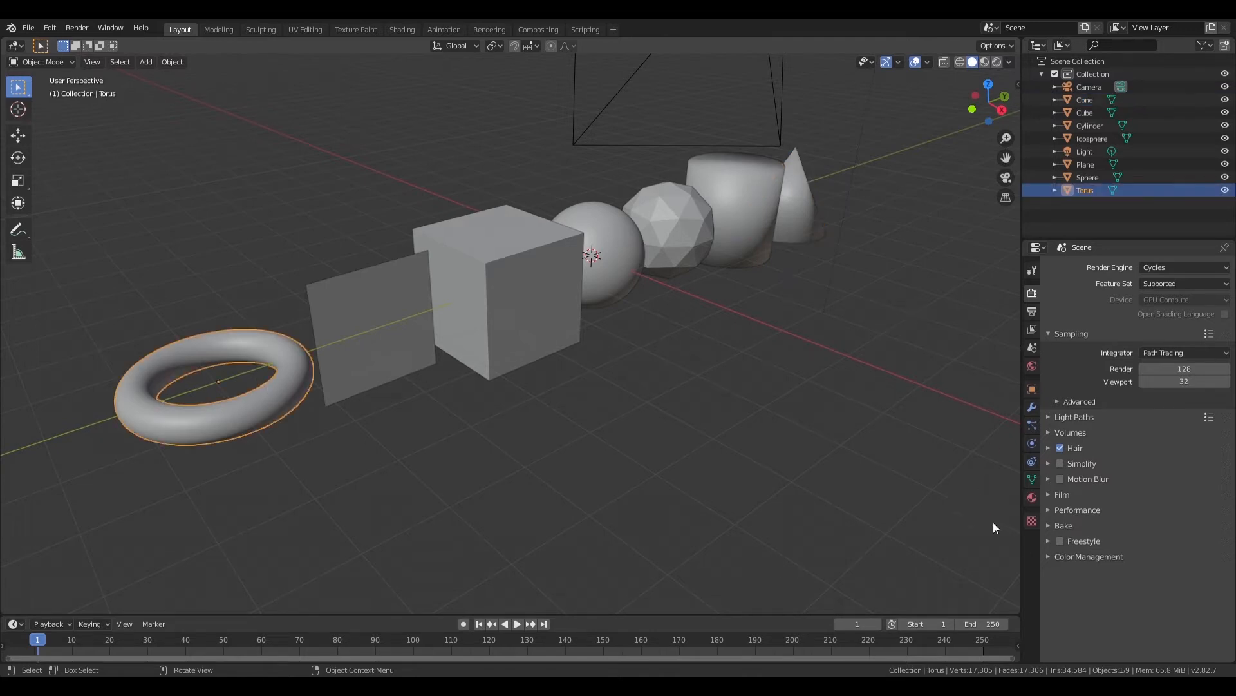
pyautogui.click(1033, 497)
pyautogui.click(1191, 403)
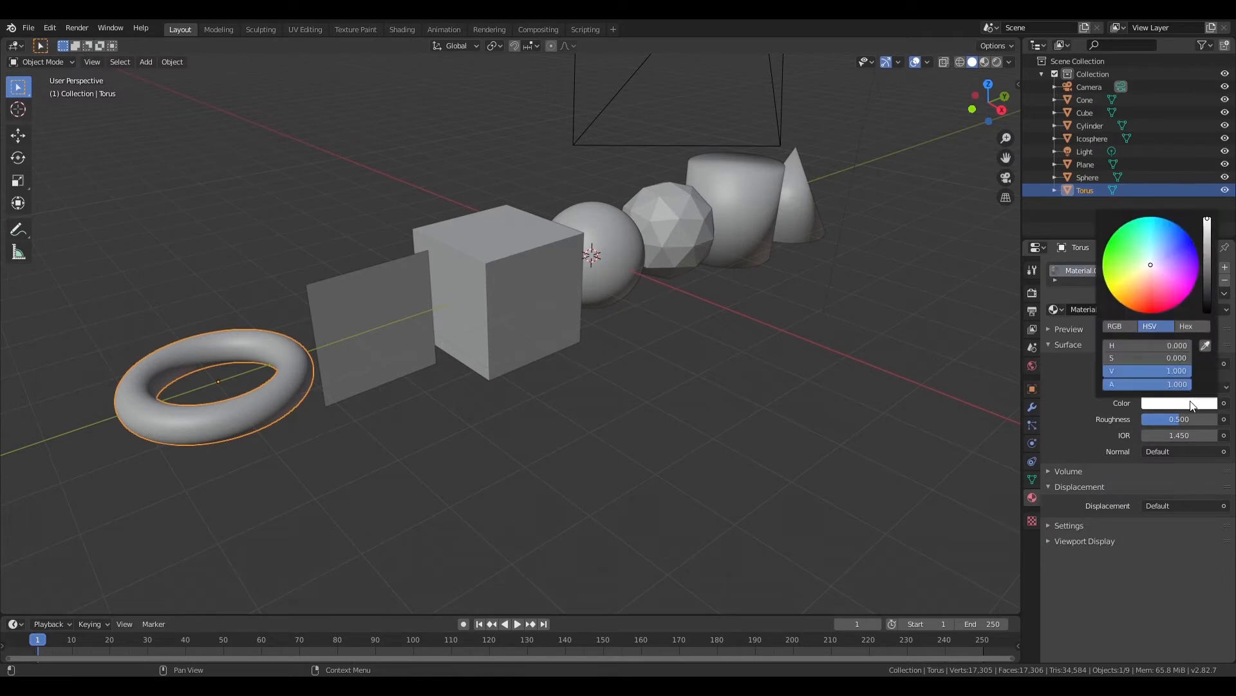
pyautogui.moveTo(1151, 270); pyautogui.dragTo(1121, 303)
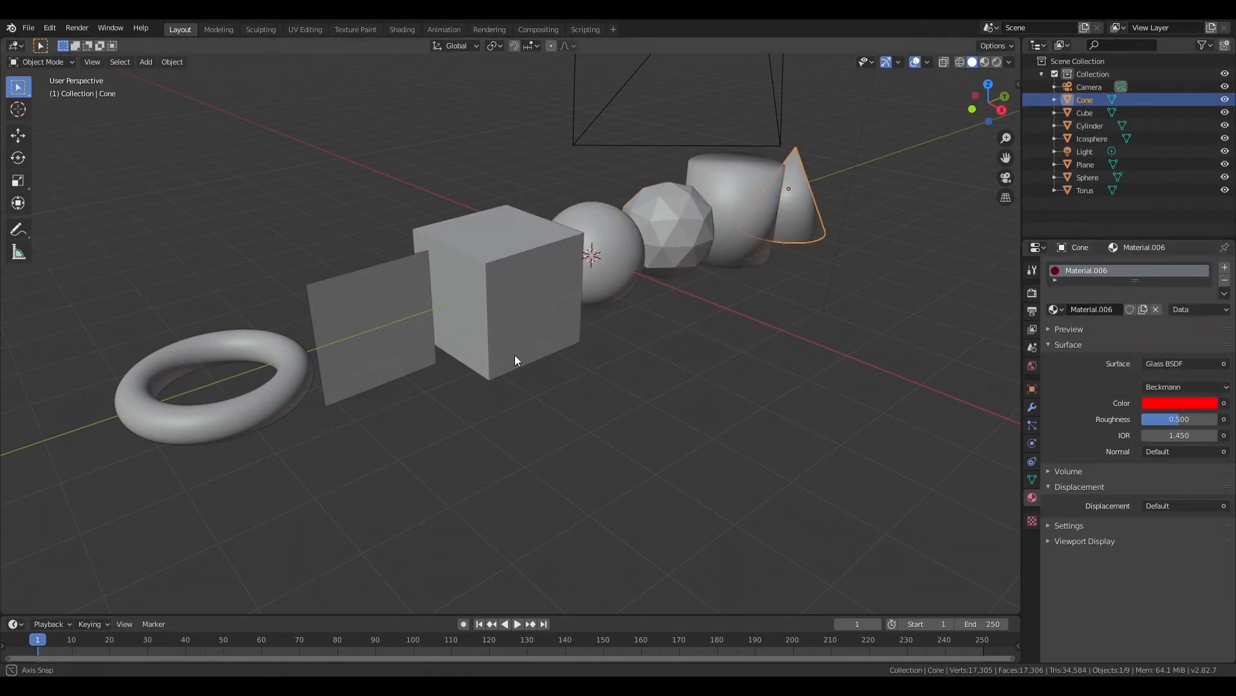
# Check the colored glass shapes in rendered viewport shading from another angle, then return to solid shading.
pyautogui.moveTo(516, 354); pyautogui.dragTo(485, 358, button='middle')
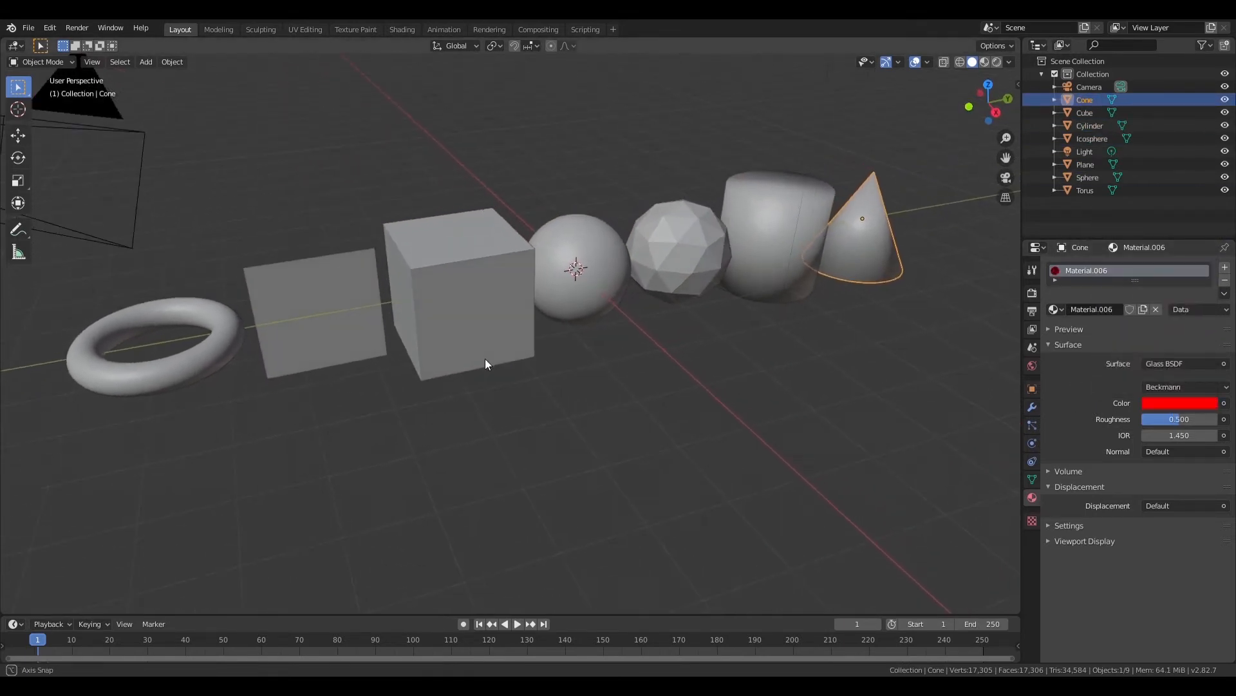
pyautogui.scroll(-3, 485, 358)
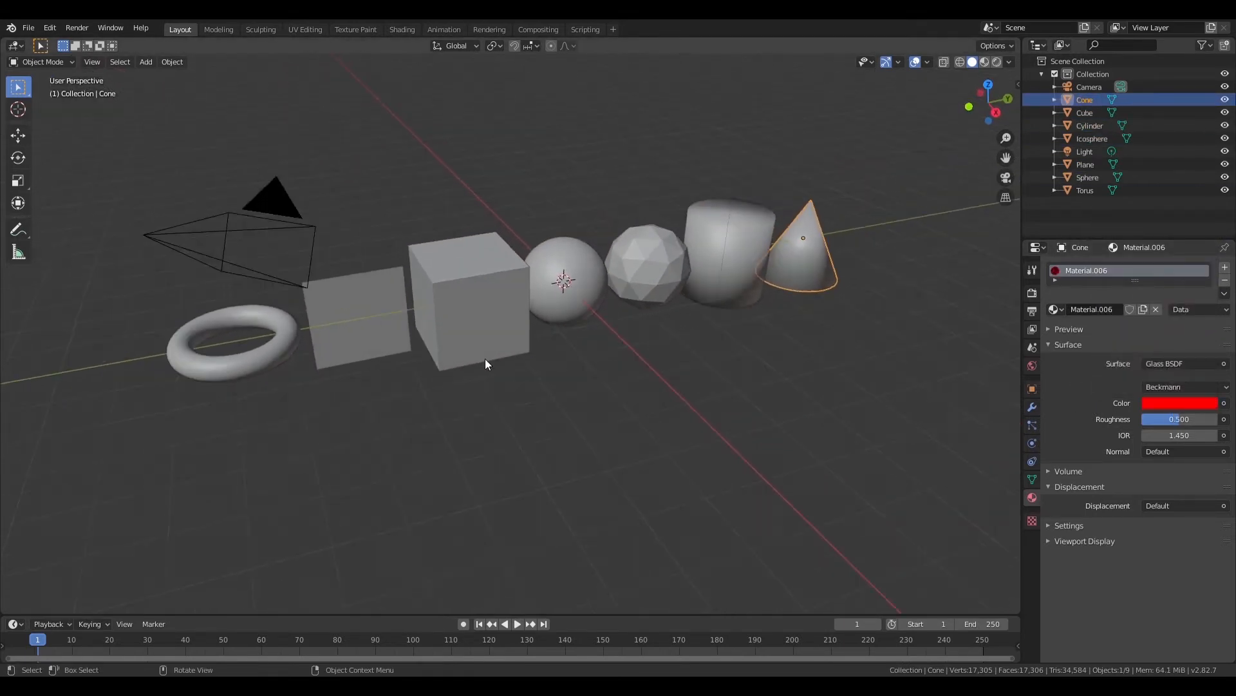
pyautogui.click(998, 63)
pyautogui.moveTo(552, 378)
pyautogui.mouseDown(button='middle')
pyautogui.moveTo(579, 365)
pyautogui.moveTo(583, 375)
pyautogui.mouseUp(button='middle')
pyautogui.scroll(2, 582, 376)
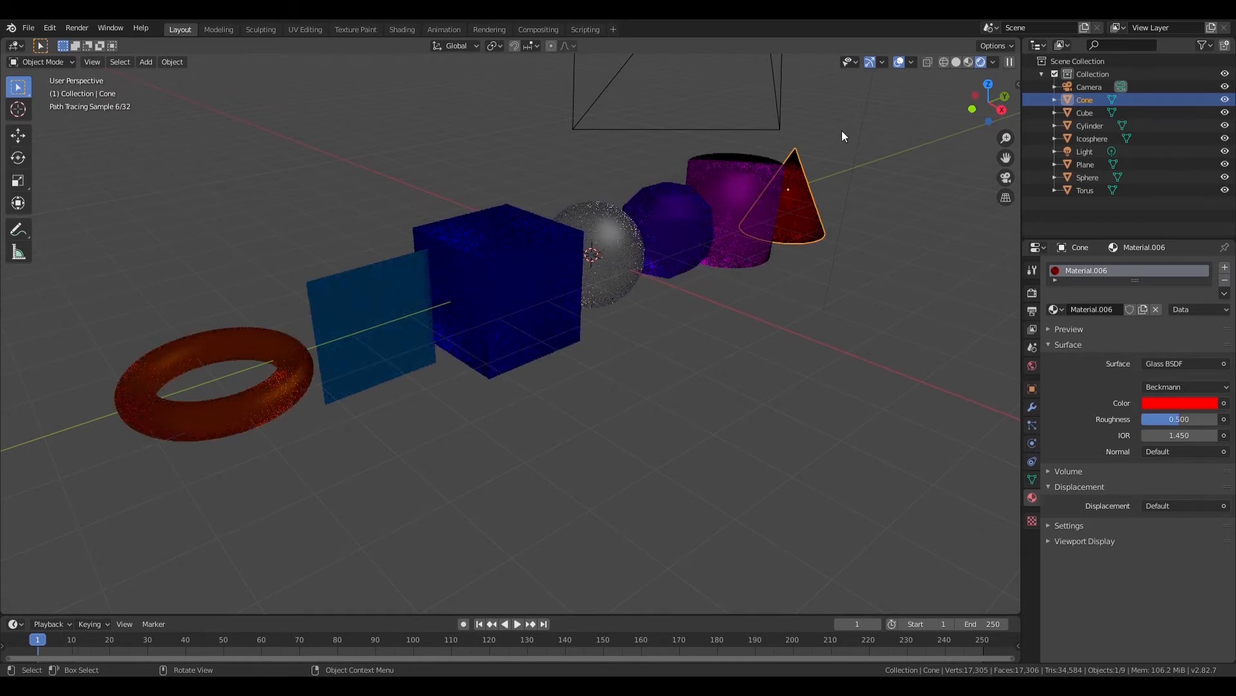
pyautogui.click(956, 64)
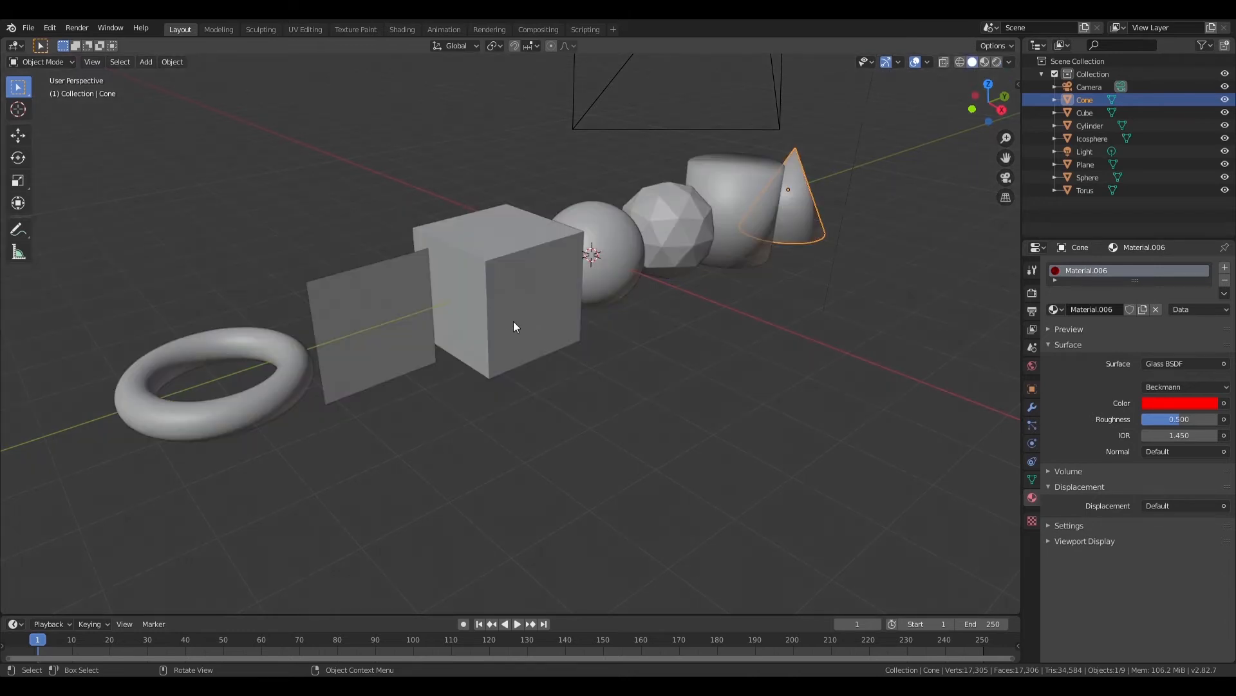
# Add a new plane at the sphere's center and move it down along Z until it lies below the row.
pyautogui.hotkey('shift', 'a')
pyautogui.moveTo(522, 328)
pyautogui.click(620, 325)
pyautogui.moveTo(620, 325)
pyautogui.mouseDown(button='middle')
pyautogui.moveTo(877, 353)
pyautogui.moveTo(615, 329)
pyautogui.mouseUp(button='middle')
pyautogui.press('g')
pyautogui.press('z')
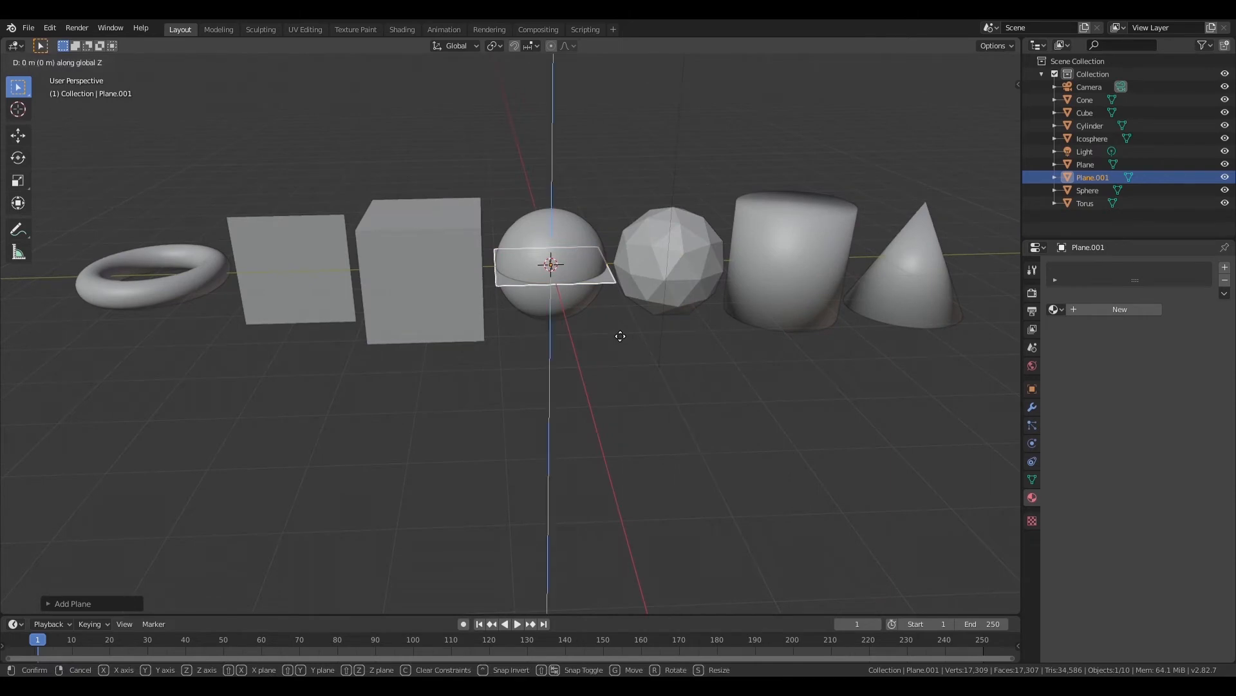
pyautogui.click(710, 461)
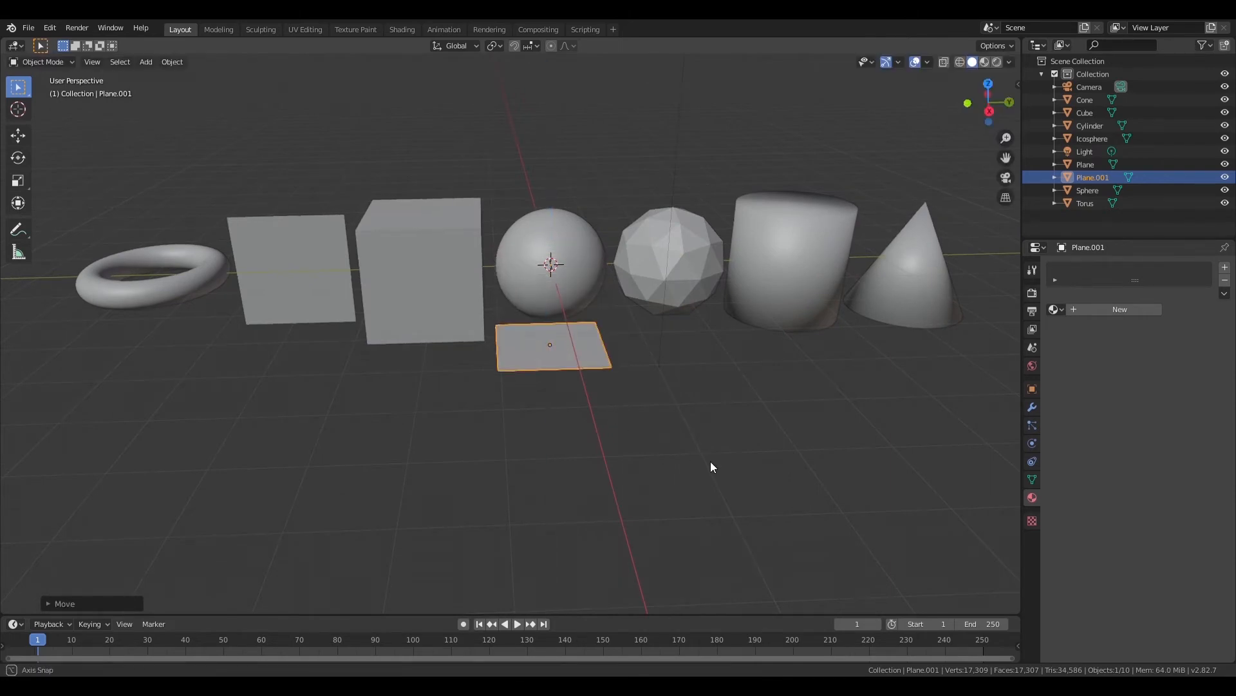
# Fine-tune the new plane's height along Z so that it sits just beneath the shapes.
pyautogui.moveTo(709, 461); pyautogui.dragTo(730, 428, button='middle')
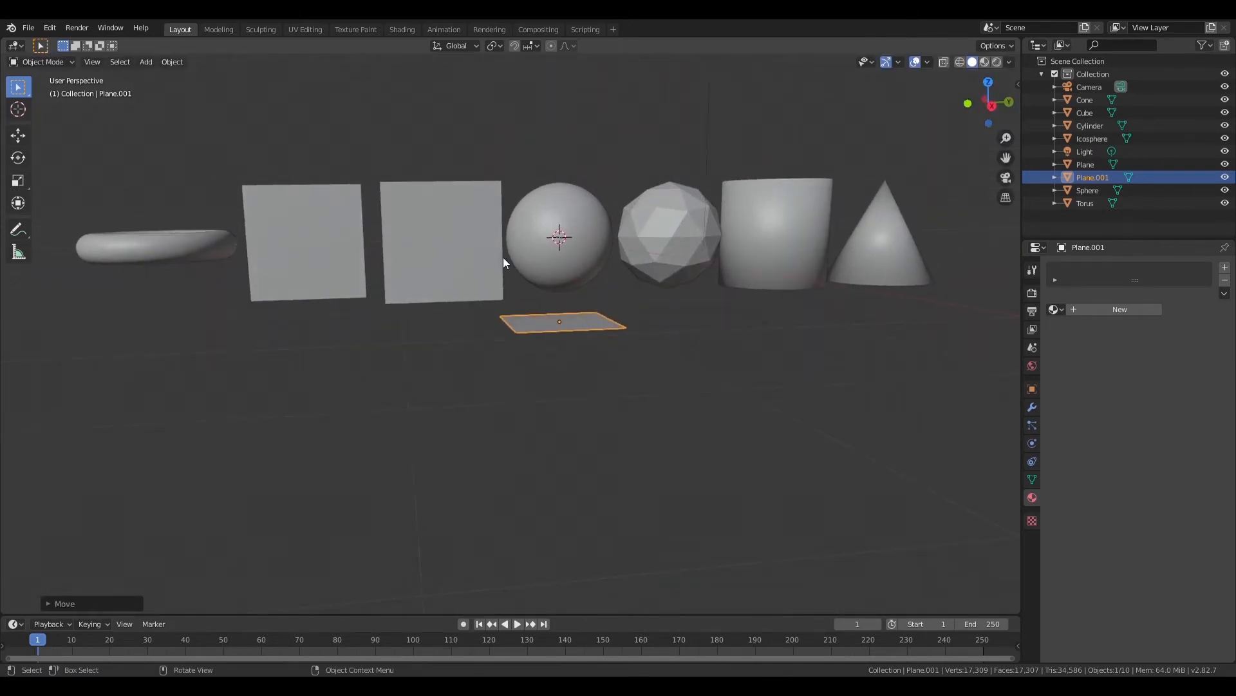
pyautogui.moveTo(562, 368); pyautogui.dragTo(563, 367, button='middle')
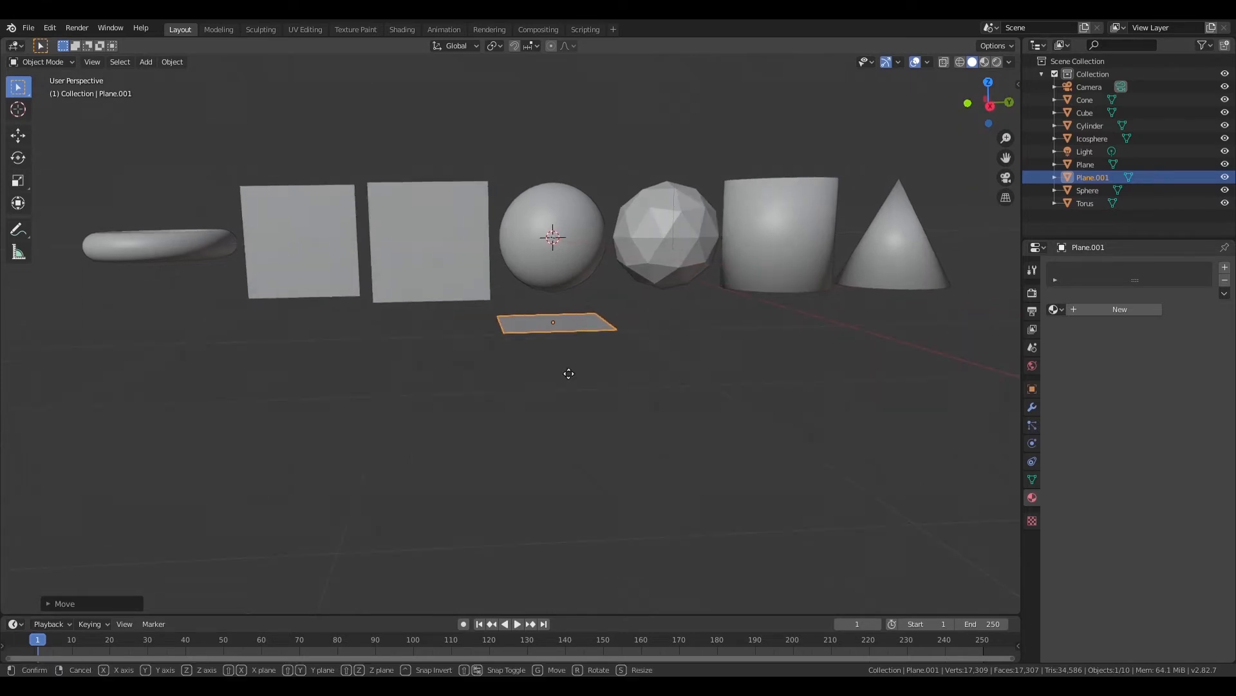
pyautogui.press('g')
pyautogui.press('z')
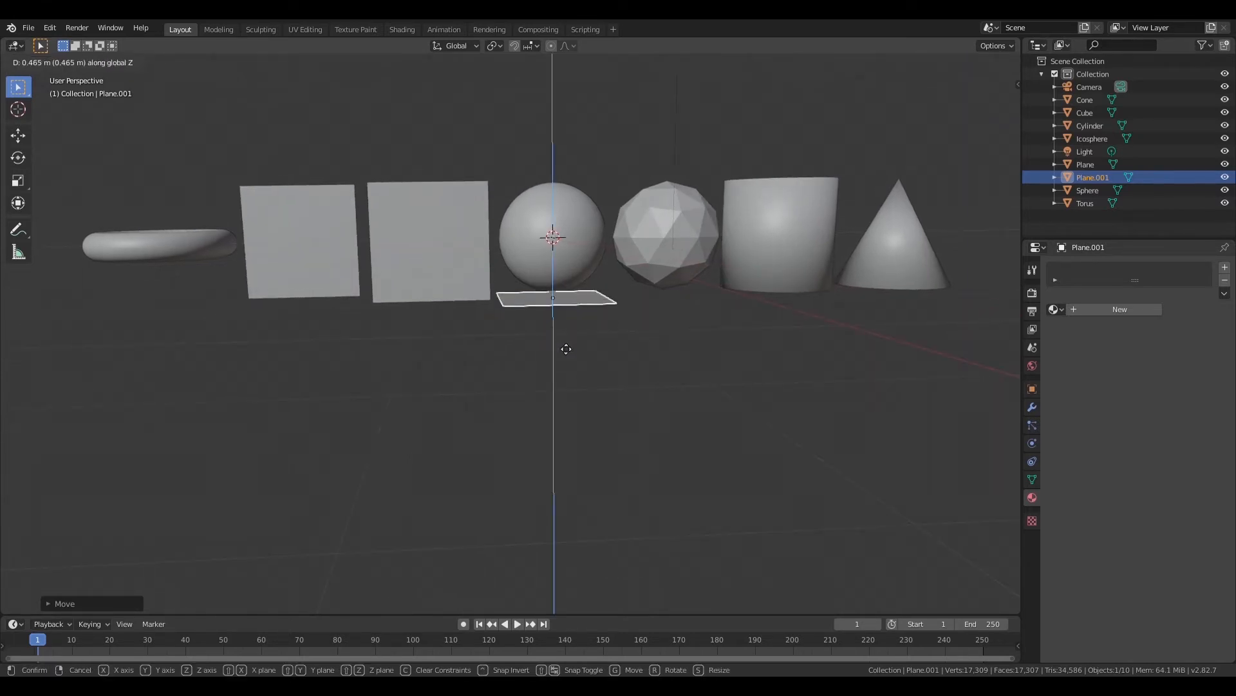
pyautogui.click(566, 376)
pyautogui.moveTo(541, 380); pyautogui.dragTo(594, 401, button='middle')
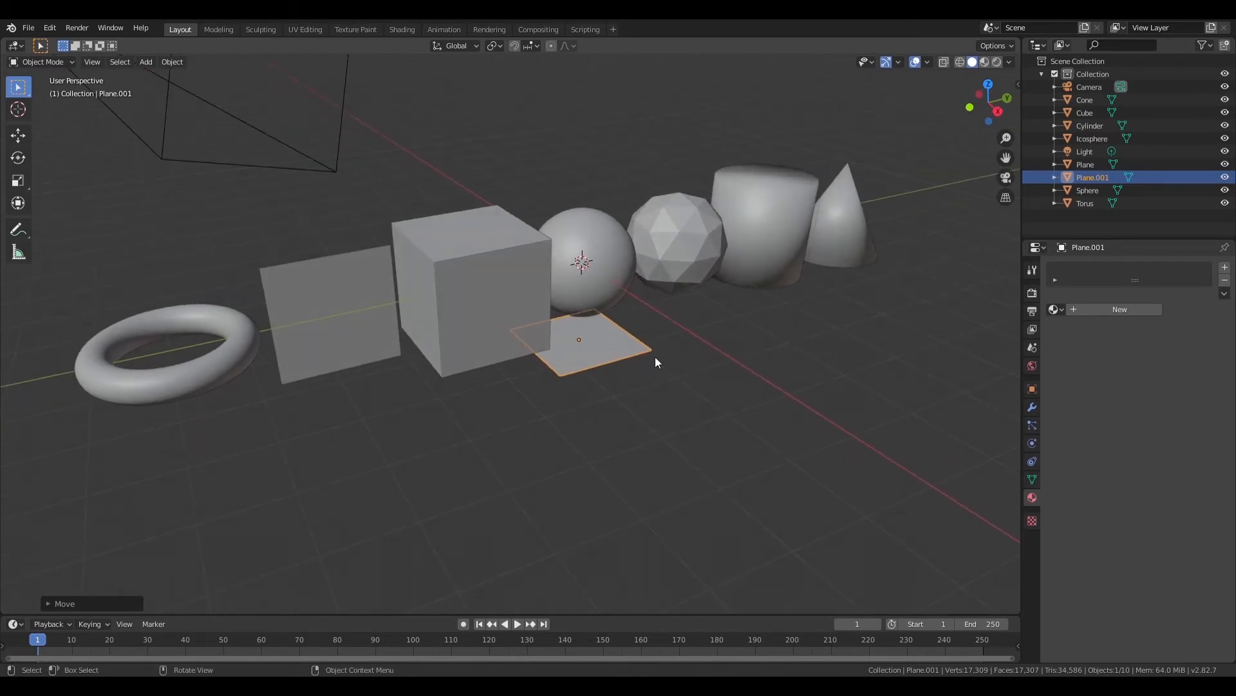
# Scale the plane up into a large floor that extends far beyond the whole row of shapes.
pyautogui.press('s')
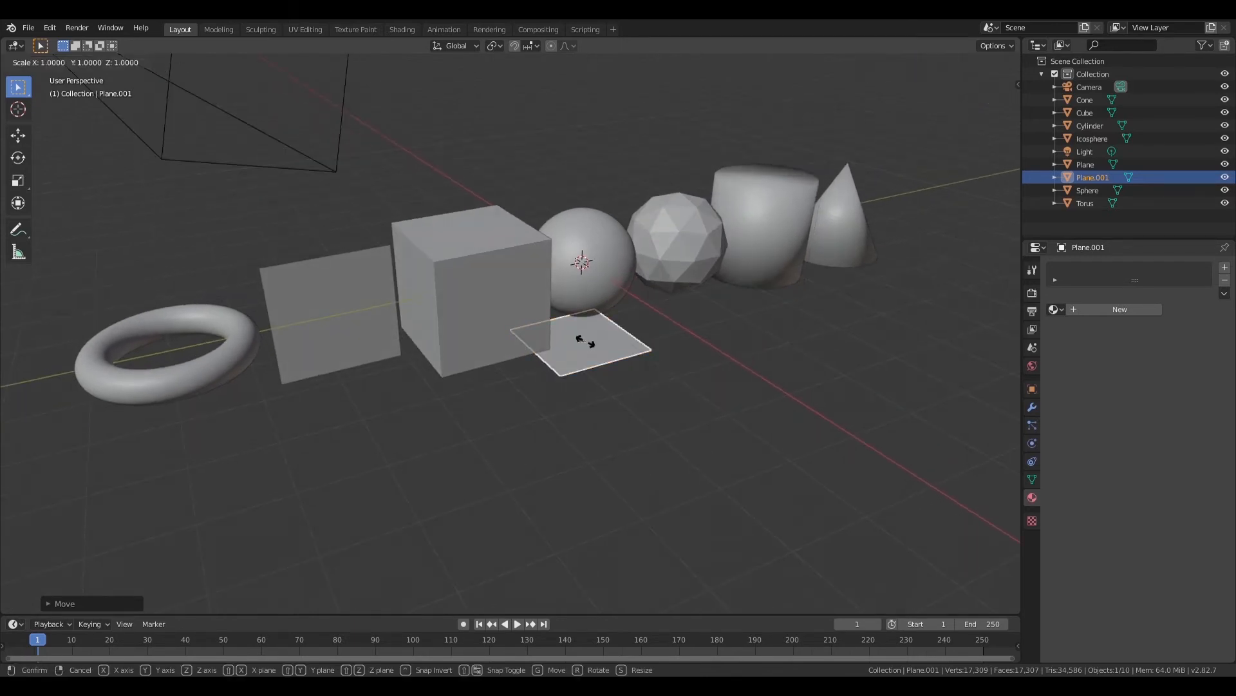
pyautogui.click(949, 398)
pyautogui.scroll(-11, 732, 314)
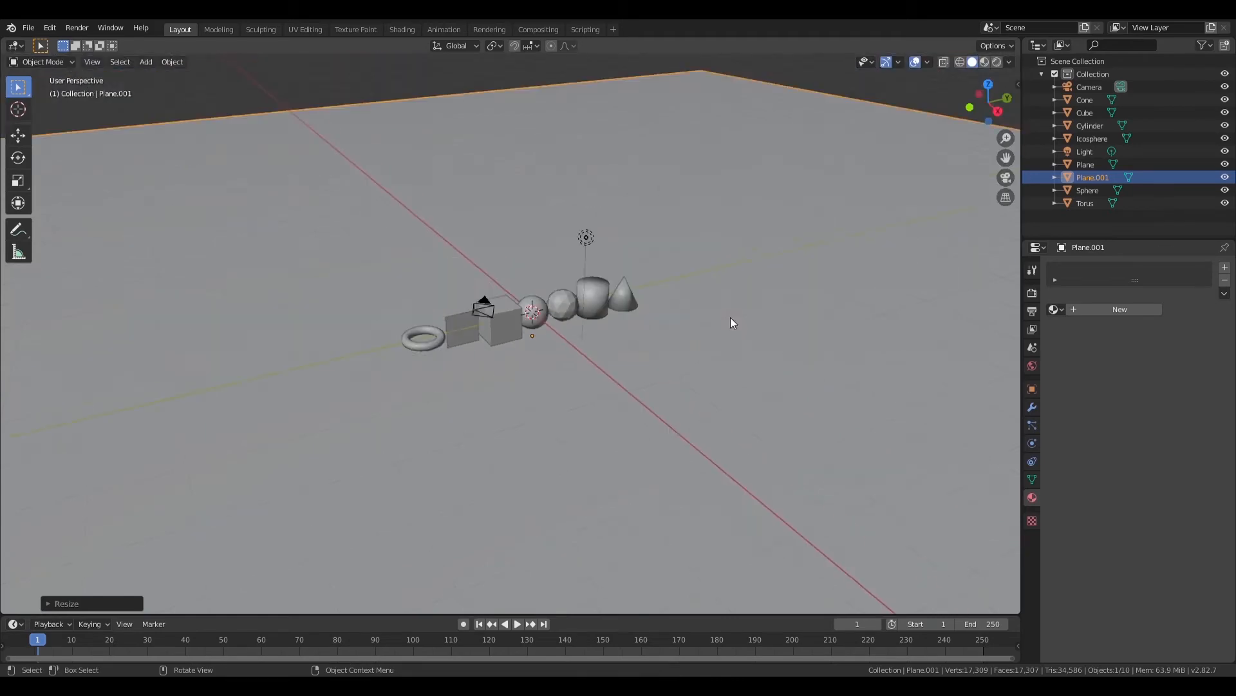
pyautogui.moveTo(724, 312)
pyautogui.mouseDown(button='middle')
pyautogui.moveTo(655, 345)
pyautogui.moveTo(848, 160)
pyautogui.mouseUp(button='middle')
pyautogui.scroll(7, 656, 345)
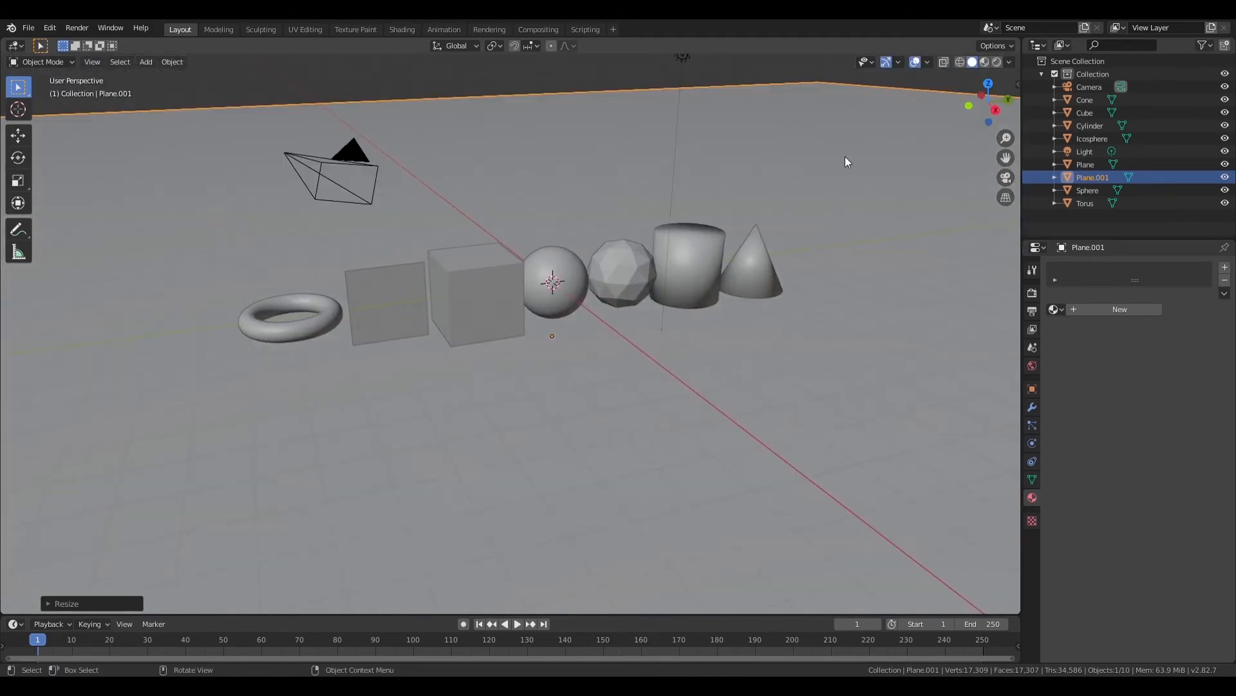
# Show the scene in rendered viewport shading and brighten the world background color to full white.
pyautogui.click(997, 62)
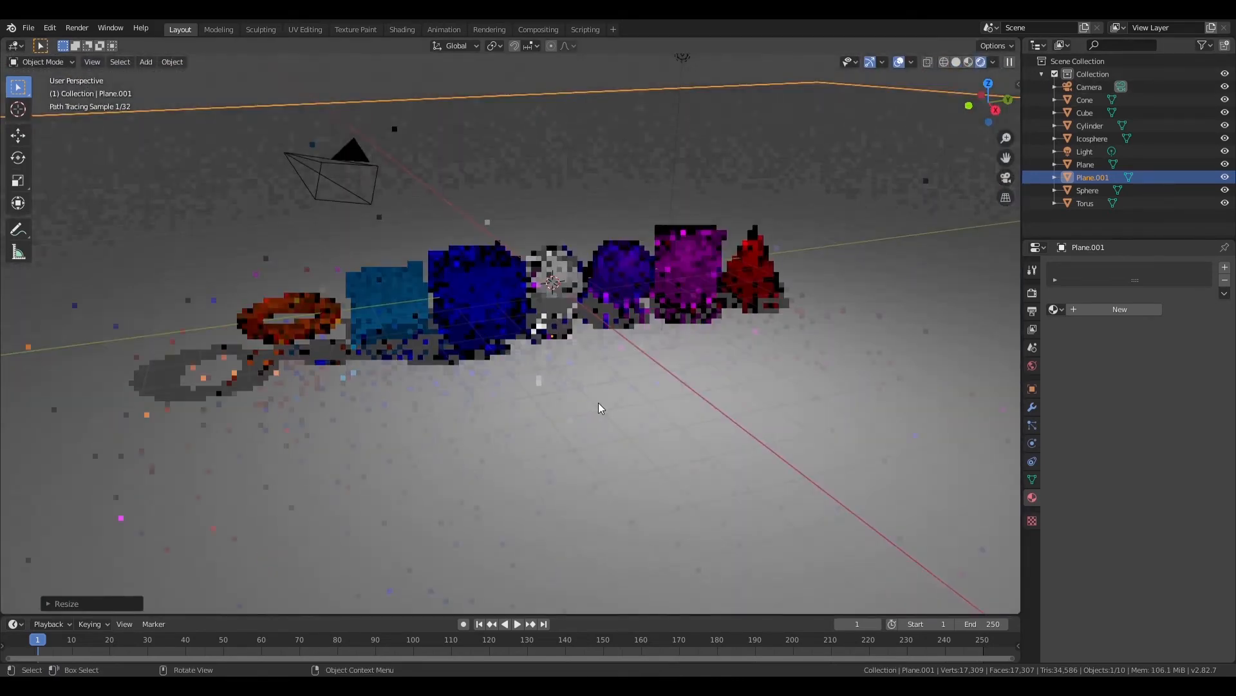
pyautogui.moveTo(598, 405); pyautogui.dragTo(671, 365, button='middle')
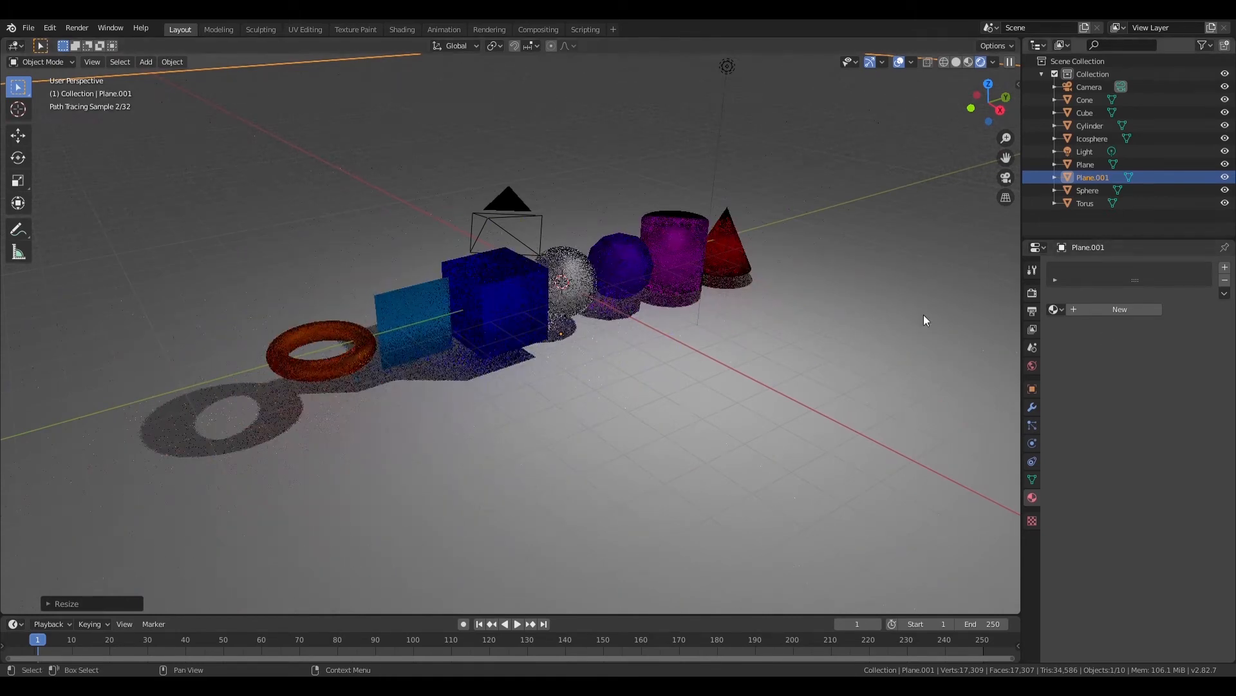
pyautogui.click(1033, 366)
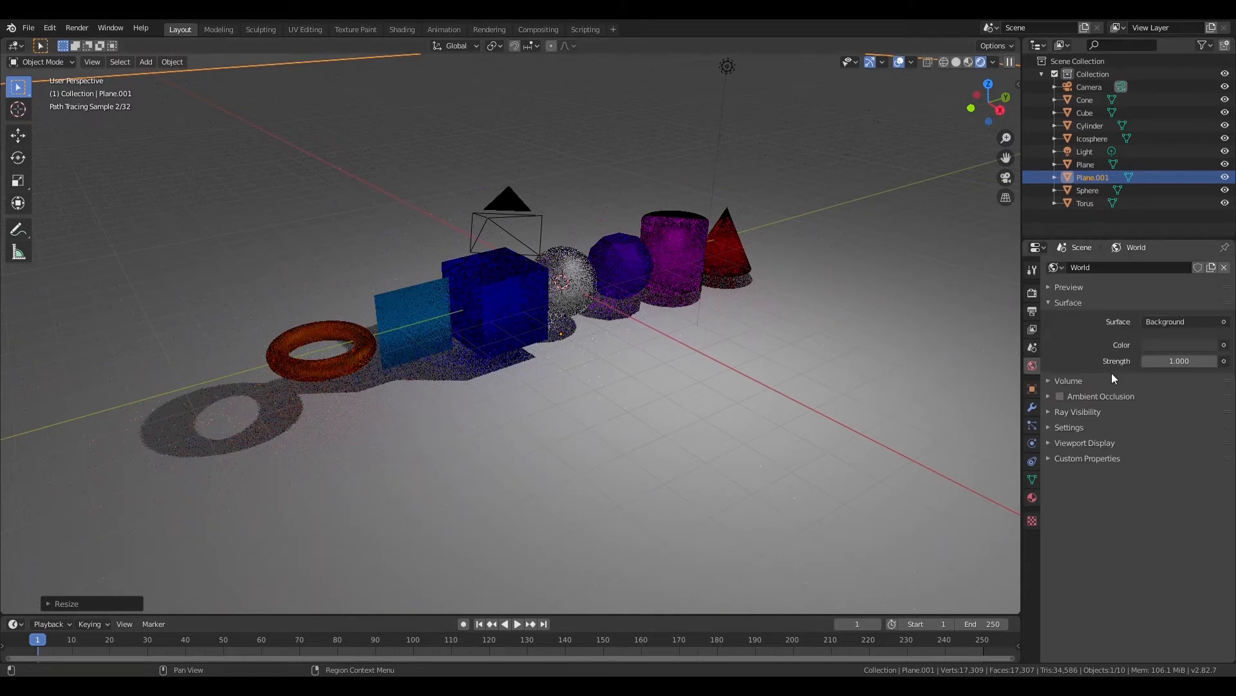
pyautogui.click(1159, 345)
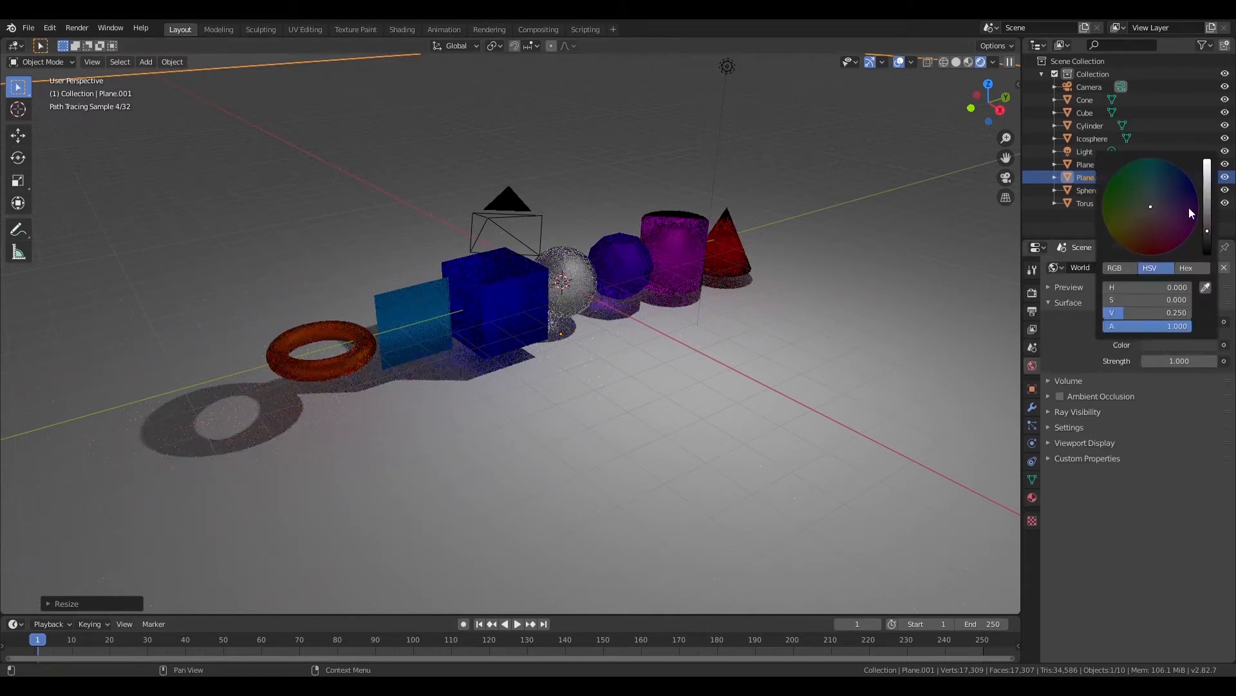
pyautogui.moveTo(1207, 230); pyautogui.dragTo(1206, 161)
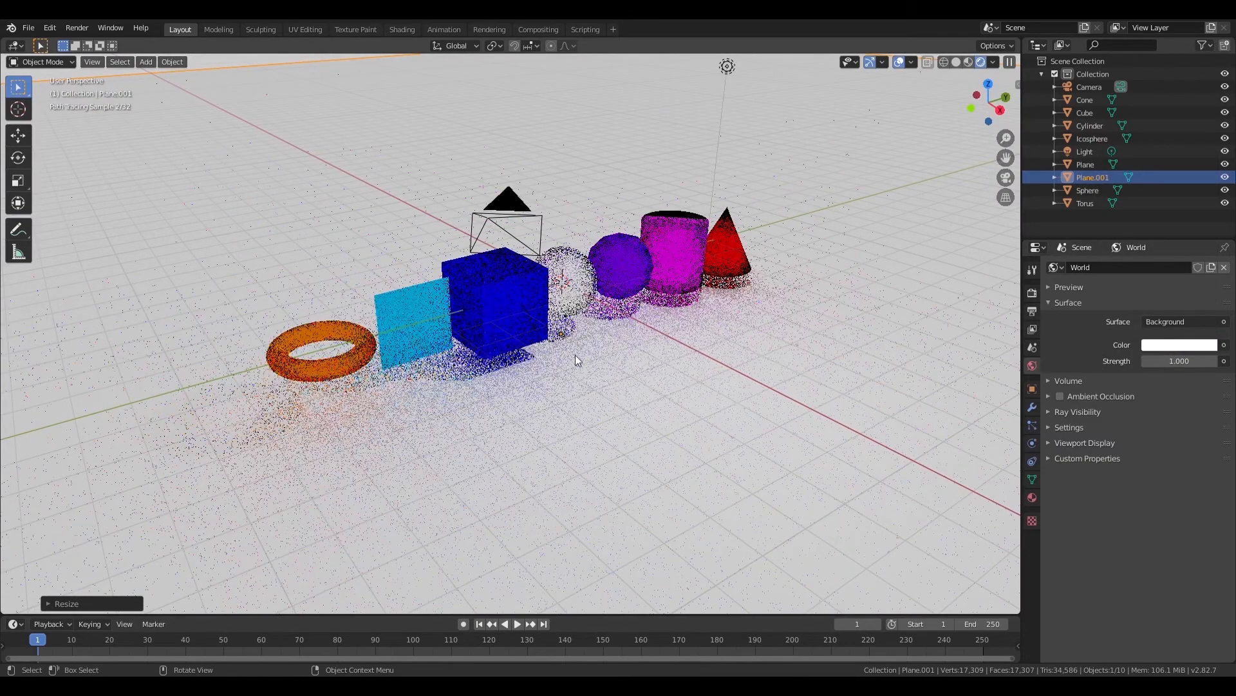
# Change the light above the shapes to a Sun light with a strength of 8.
pyautogui.moveTo(574, 354); pyautogui.dragTo(420, 332, button='middle')
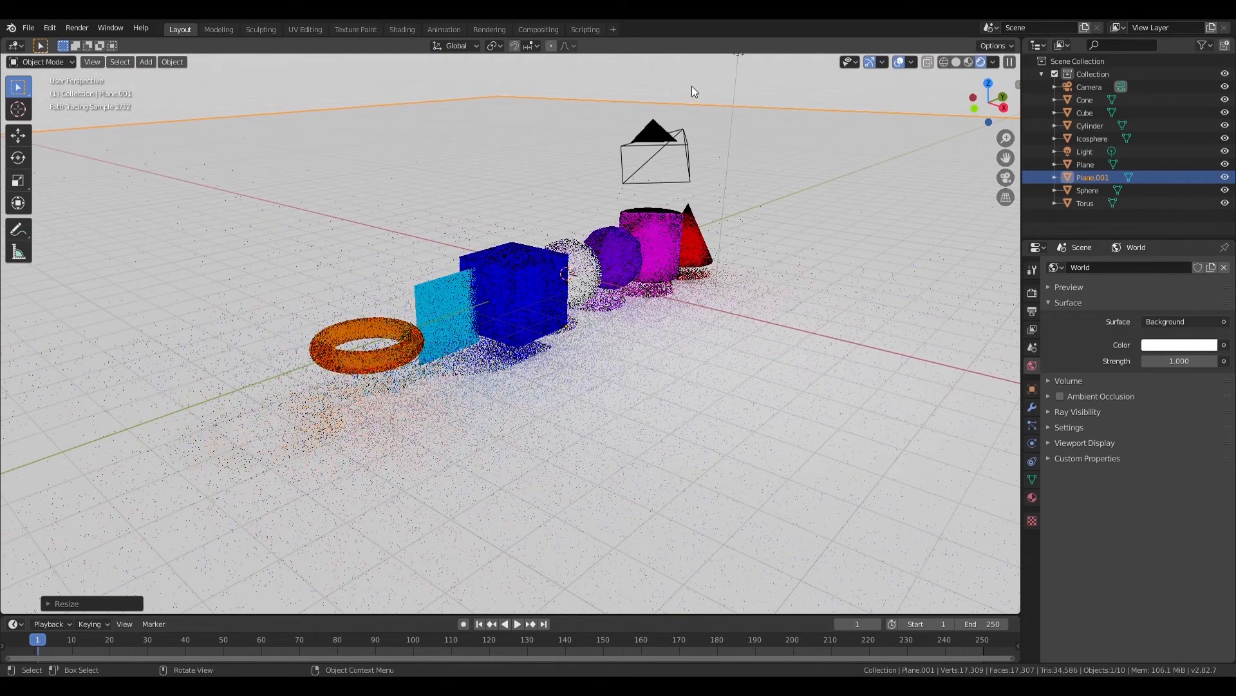
pyautogui.moveTo(737, 287); pyautogui.dragTo(724, 292, button='middle')
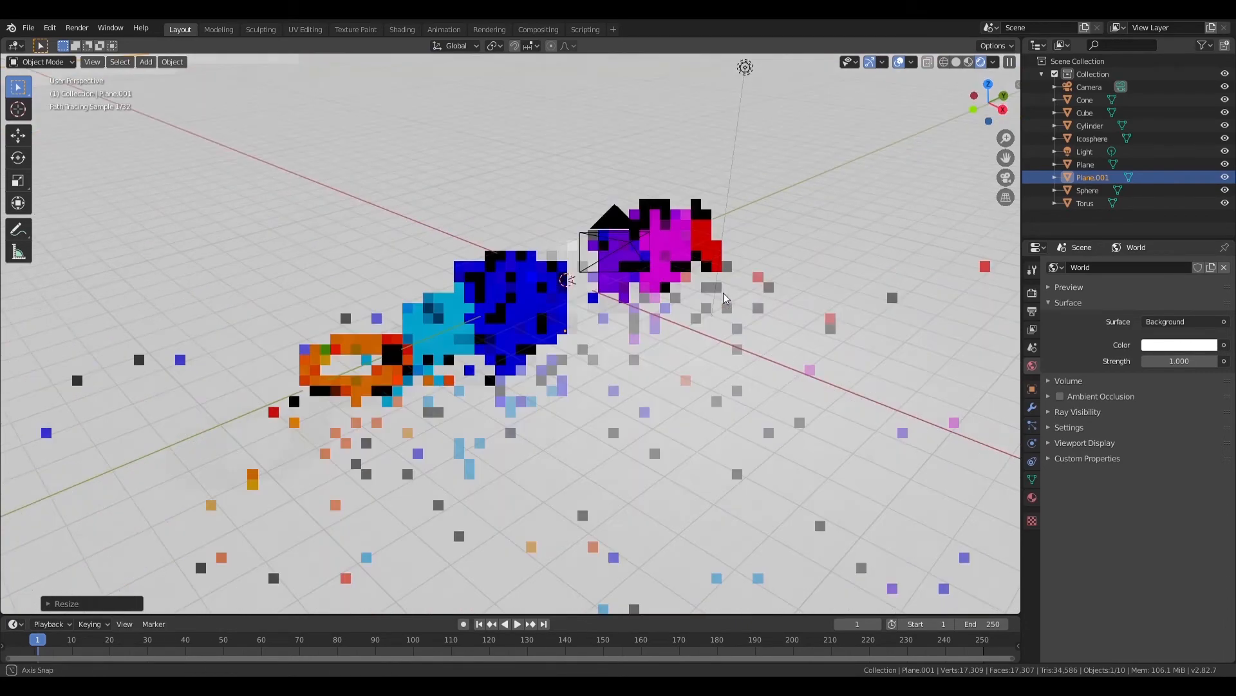
pyautogui.click(735, 63)
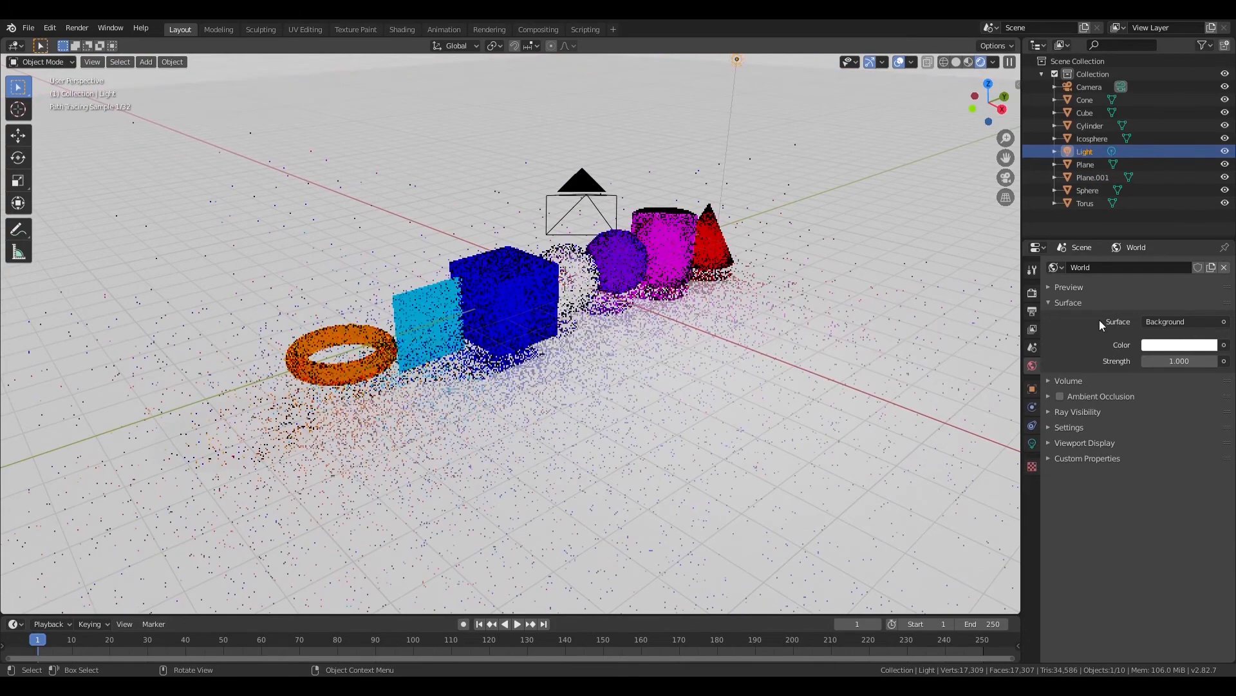
pyautogui.click(1099, 319)
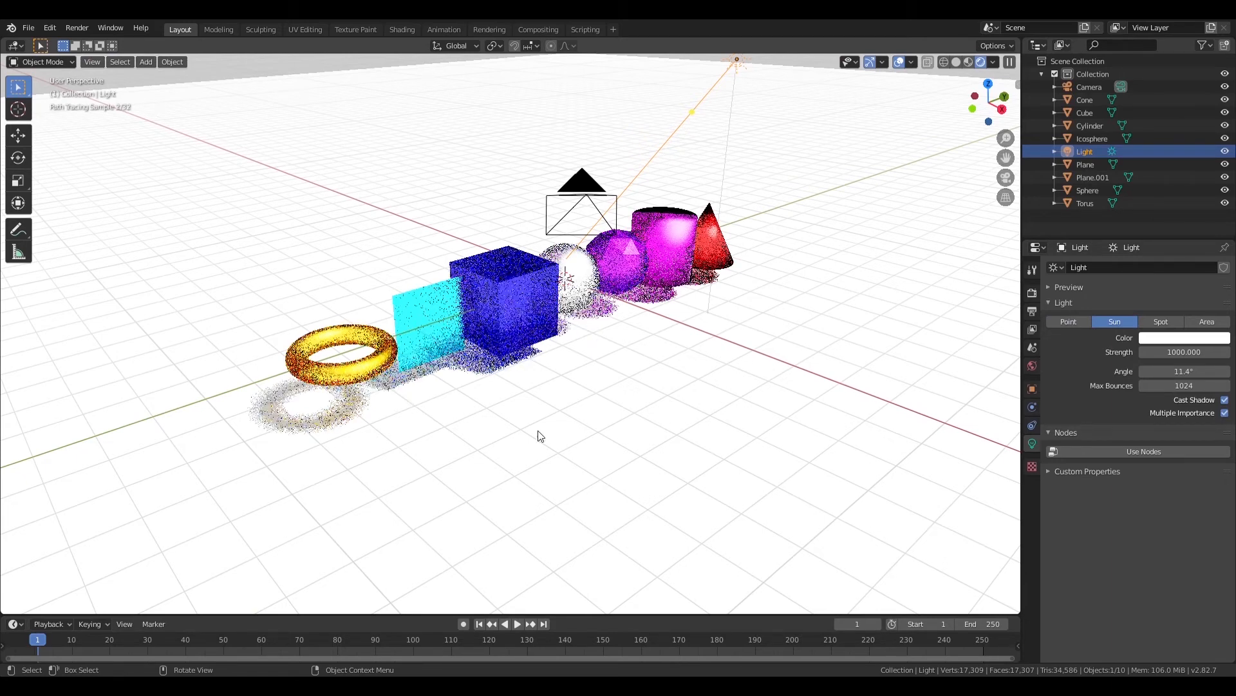
pyautogui.click(1181, 359)
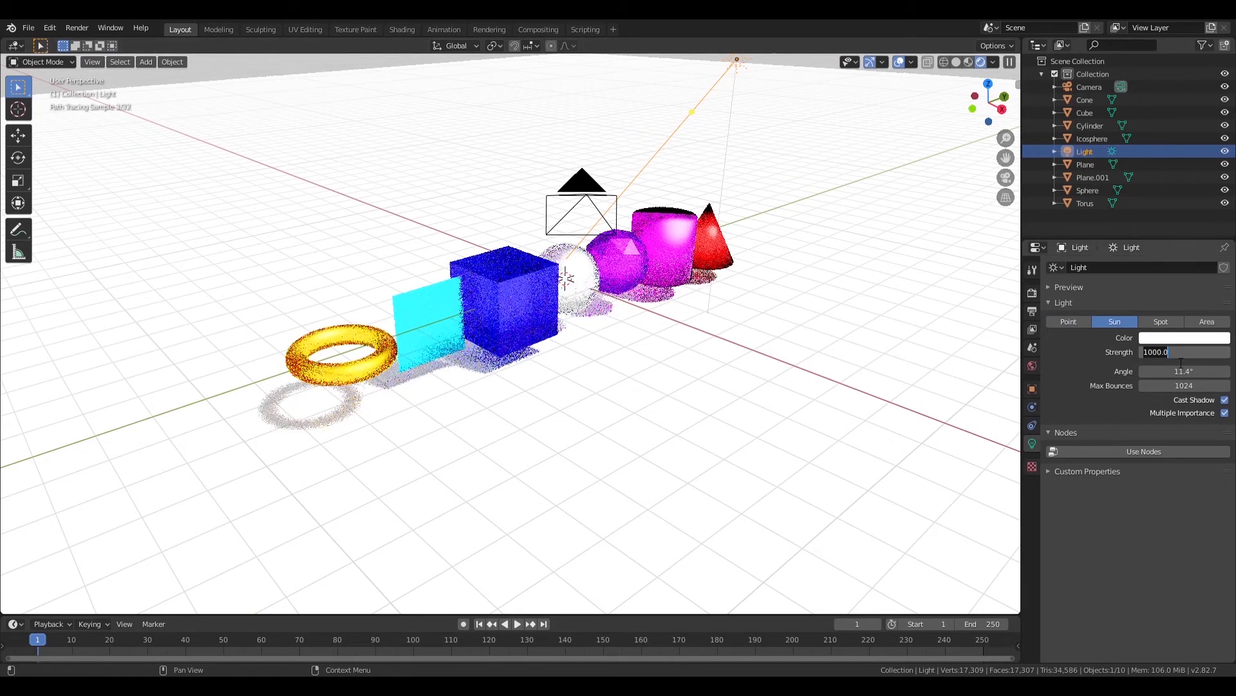
pyautogui.write('8')
pyautogui.press('Return')
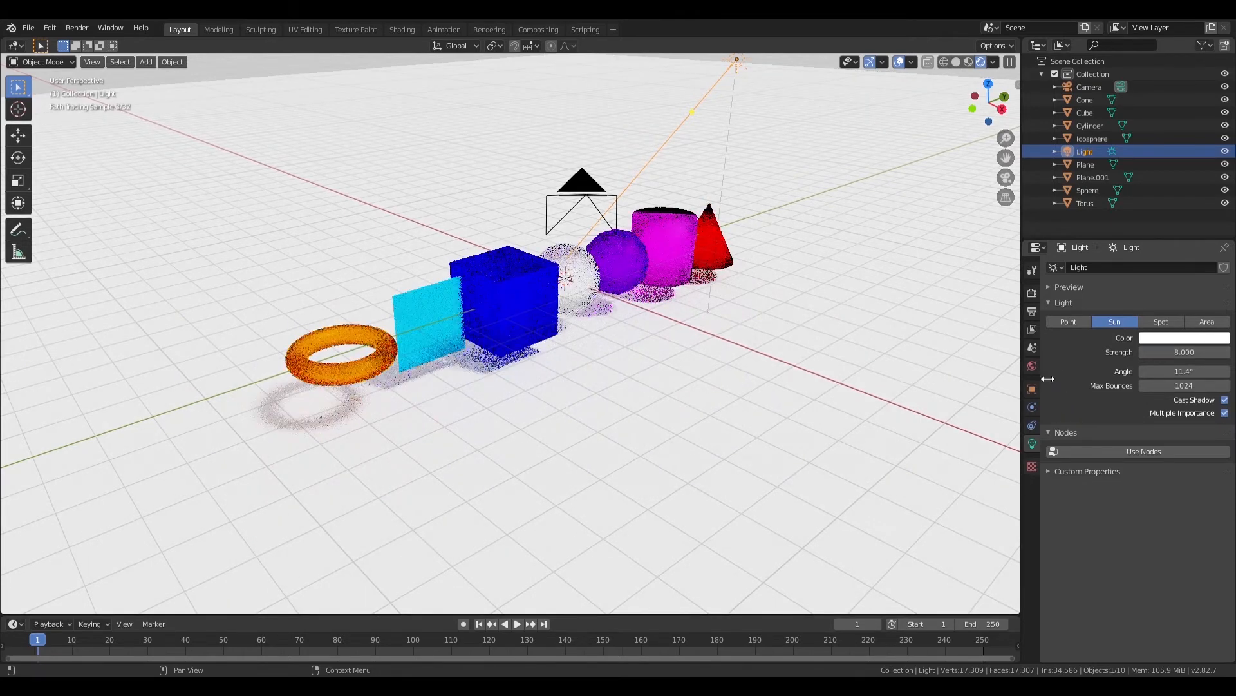
# Set the output frame rate to 30 fps and end the animation at frame 100, fitting the timeline to that range.
pyautogui.click(1032, 311)
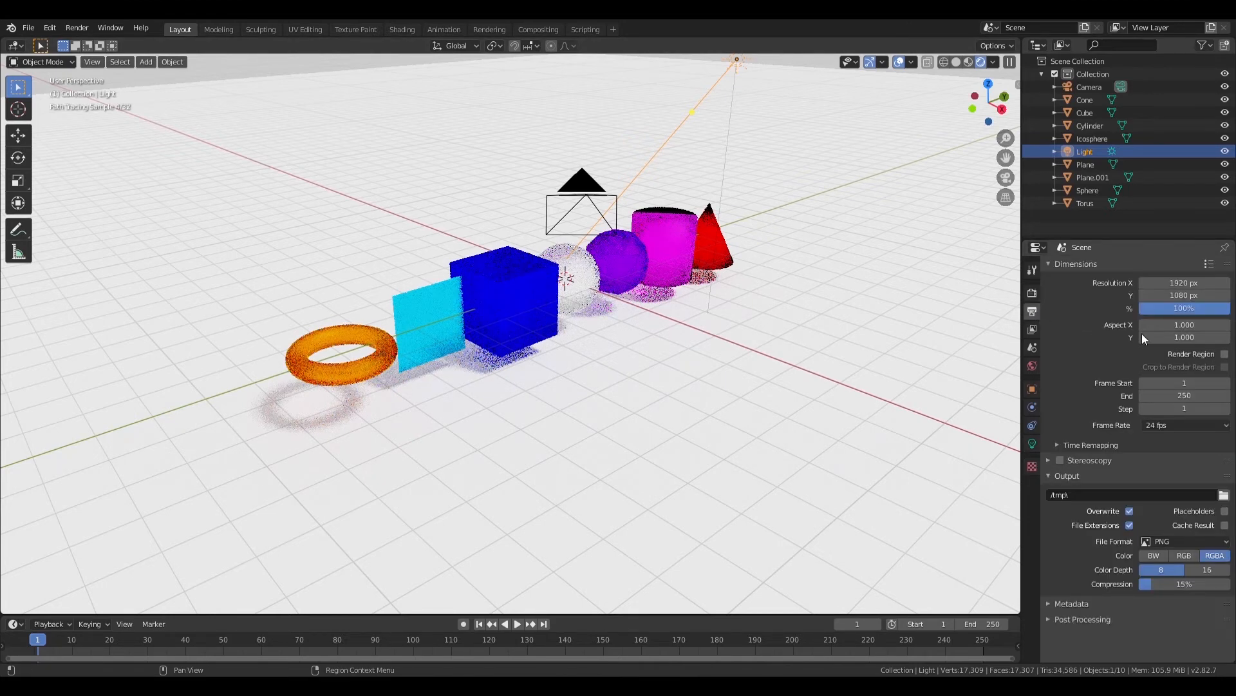
pyautogui.click(1172, 423)
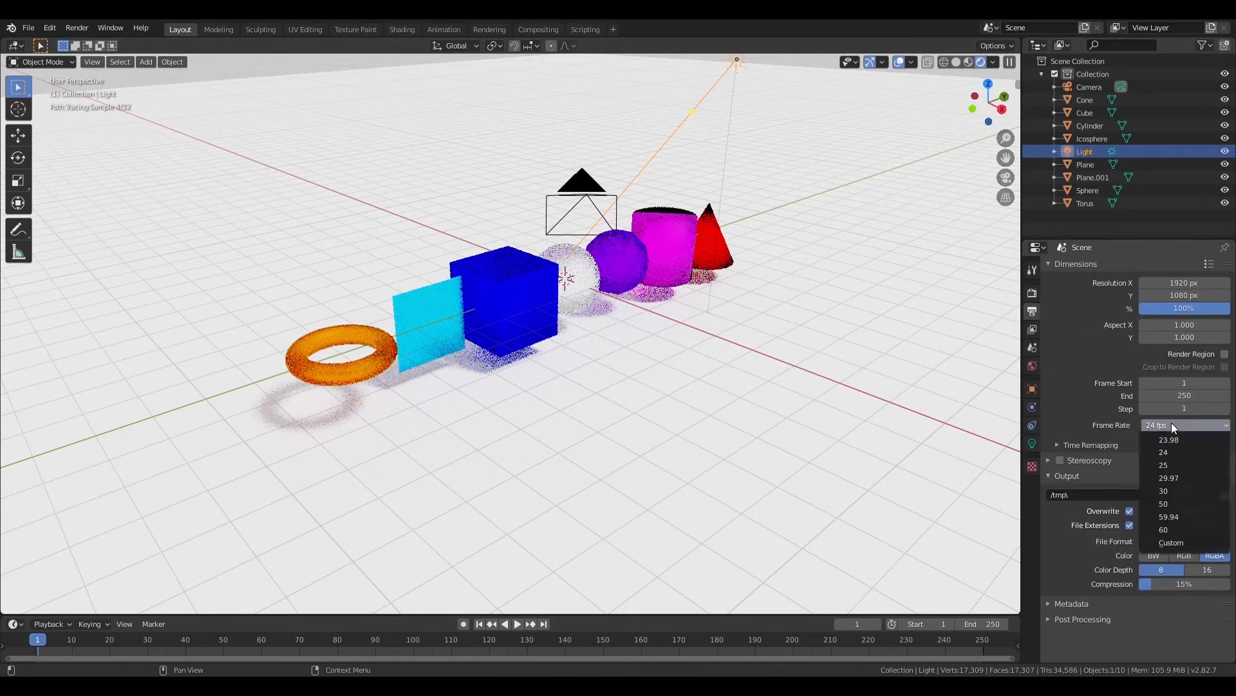
pyautogui.click(1180, 488)
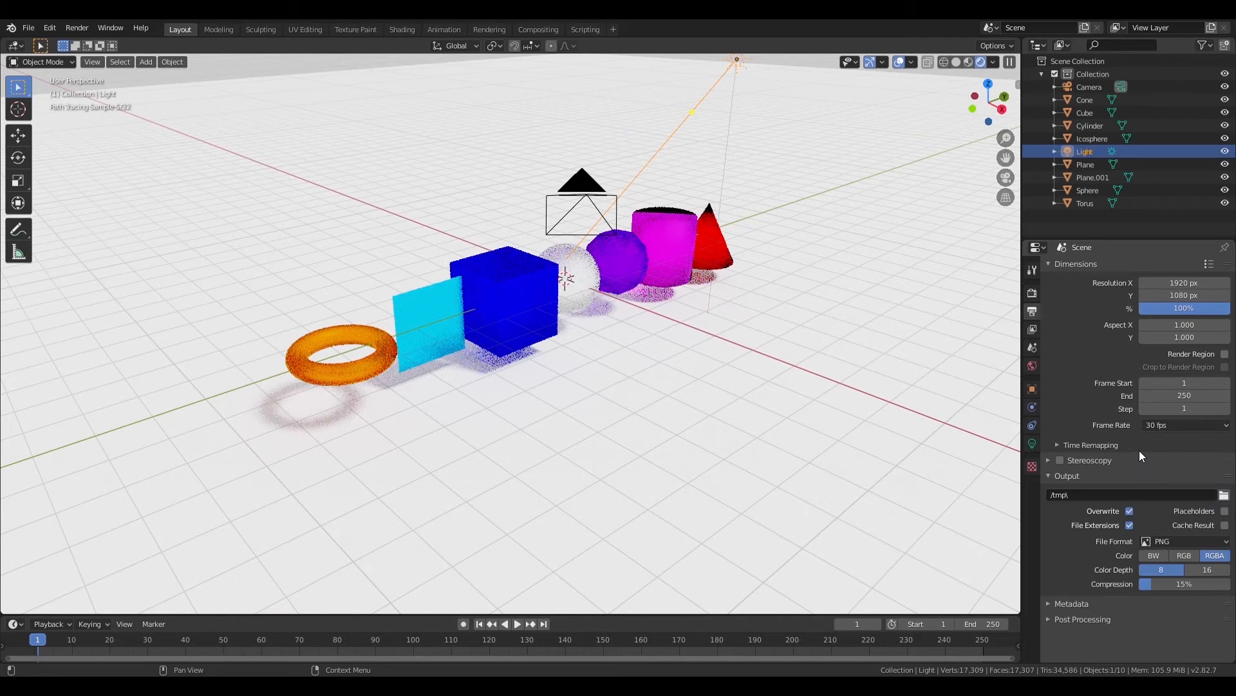
pyautogui.click(982, 625)
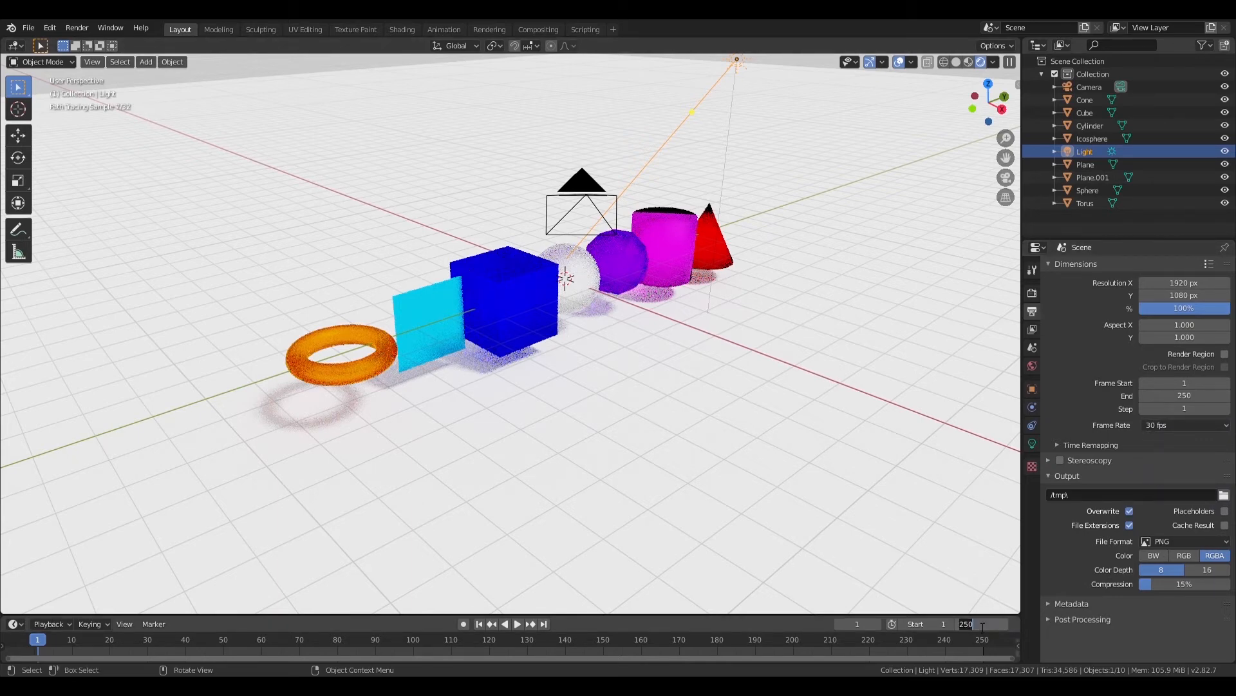
pyautogui.write('100')
pyautogui.press('Return')
pyautogui.keyDown('ctrl'); pyautogui.scroll(10, 481, 628); pyautogui.keyUp('ctrl')
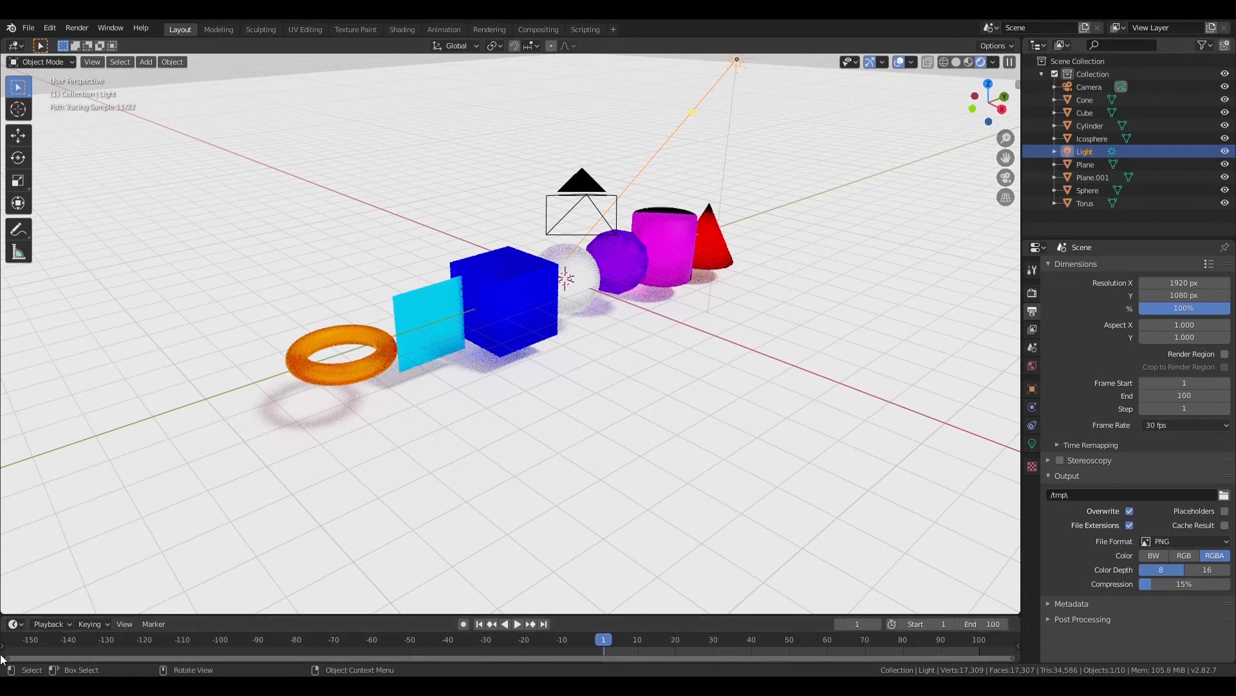
# Fit the timeline to frames 1–100, switch the viewport to solid shading and look through the camera.
pyautogui.scroll(3, 327, 659)
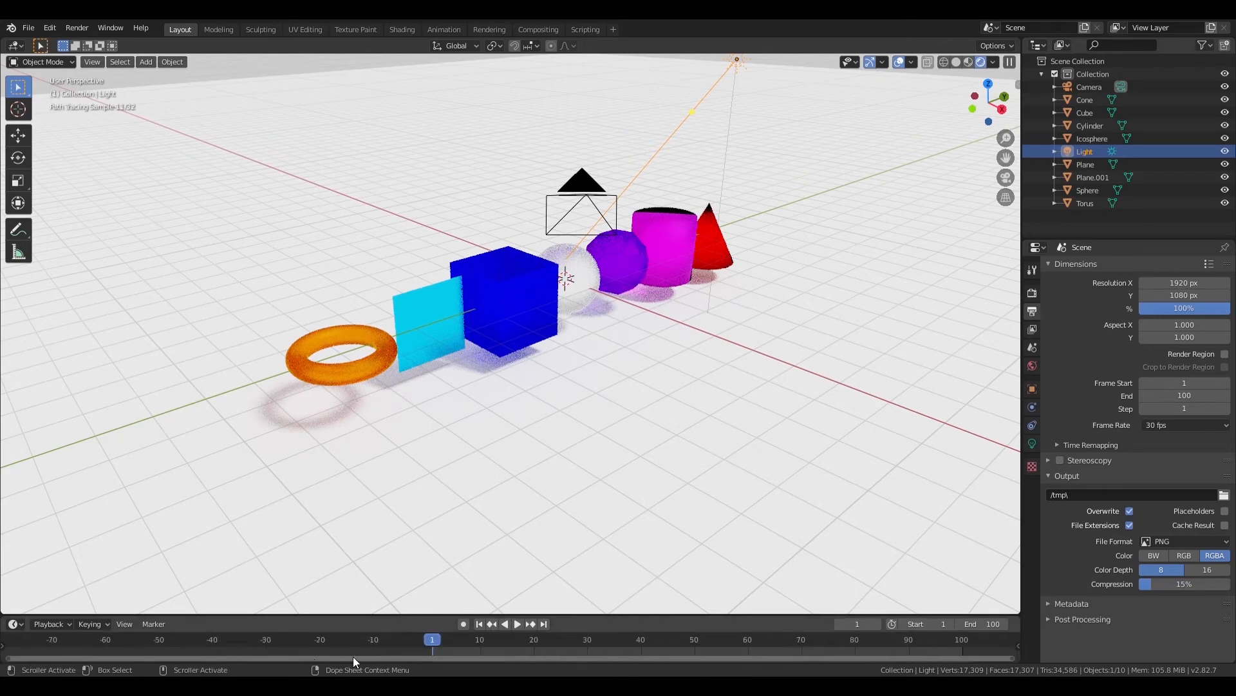
pyautogui.moveTo(353, 657); pyautogui.dragTo(591, 641)
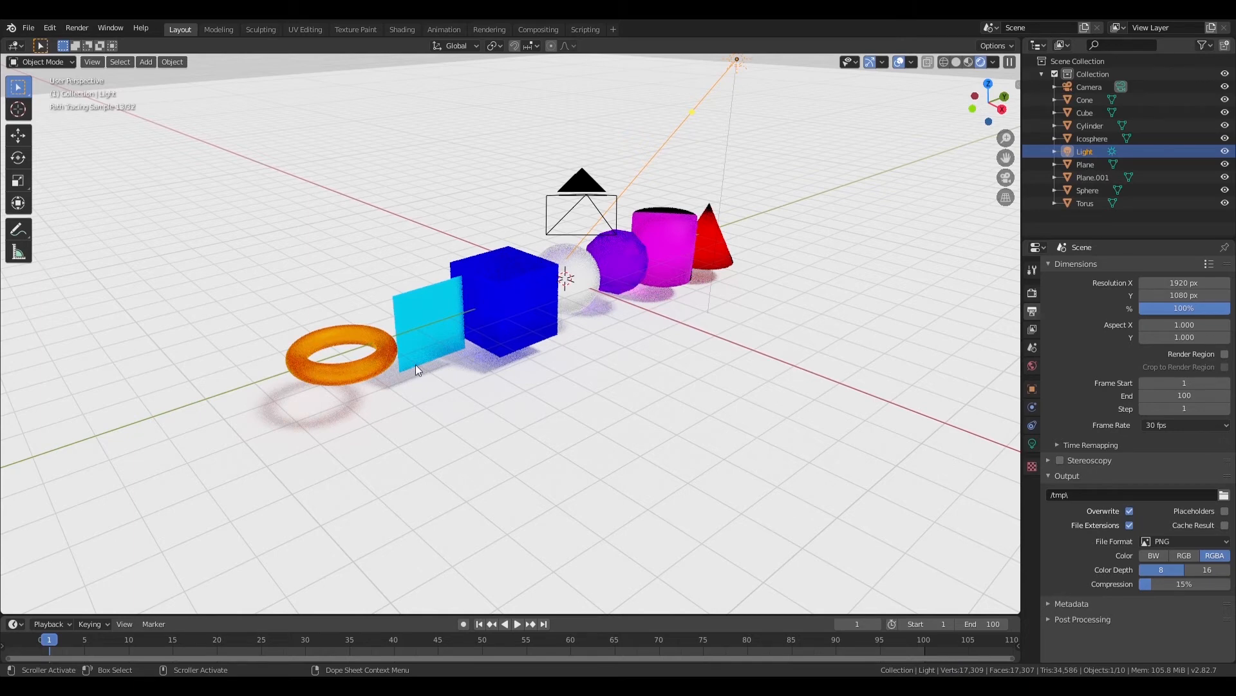
pyautogui.moveTo(416, 364); pyautogui.dragTo(459, 357)
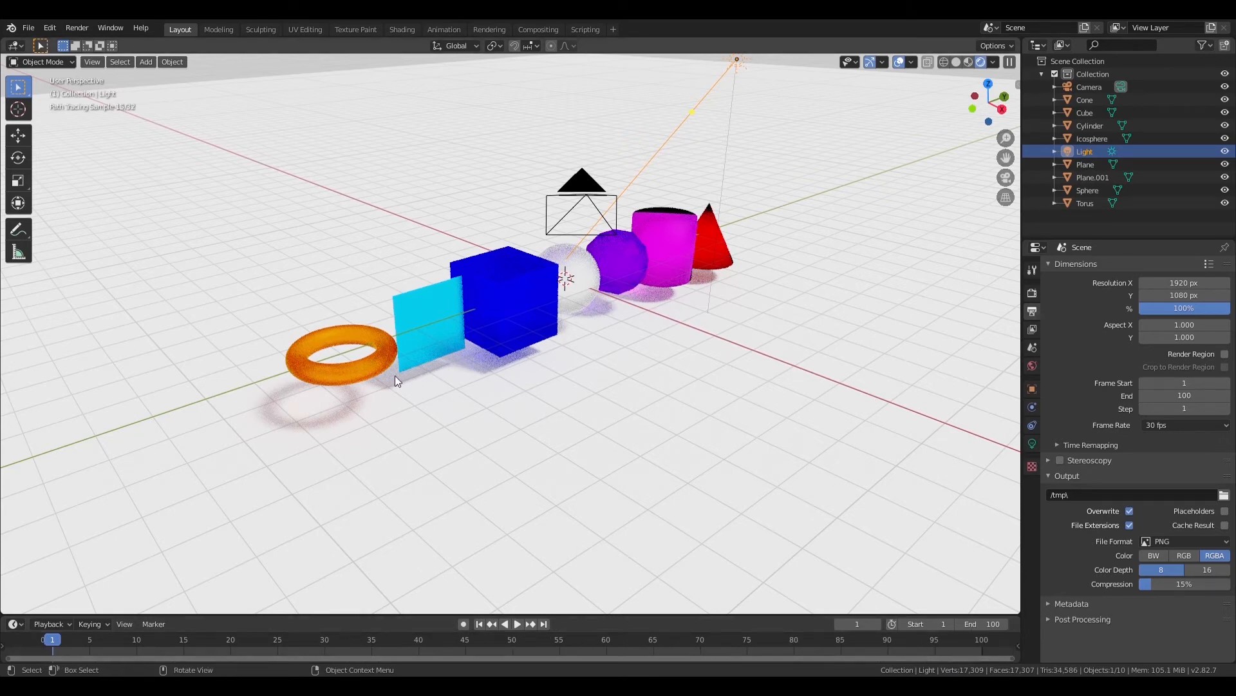
pyautogui.click(957, 60)
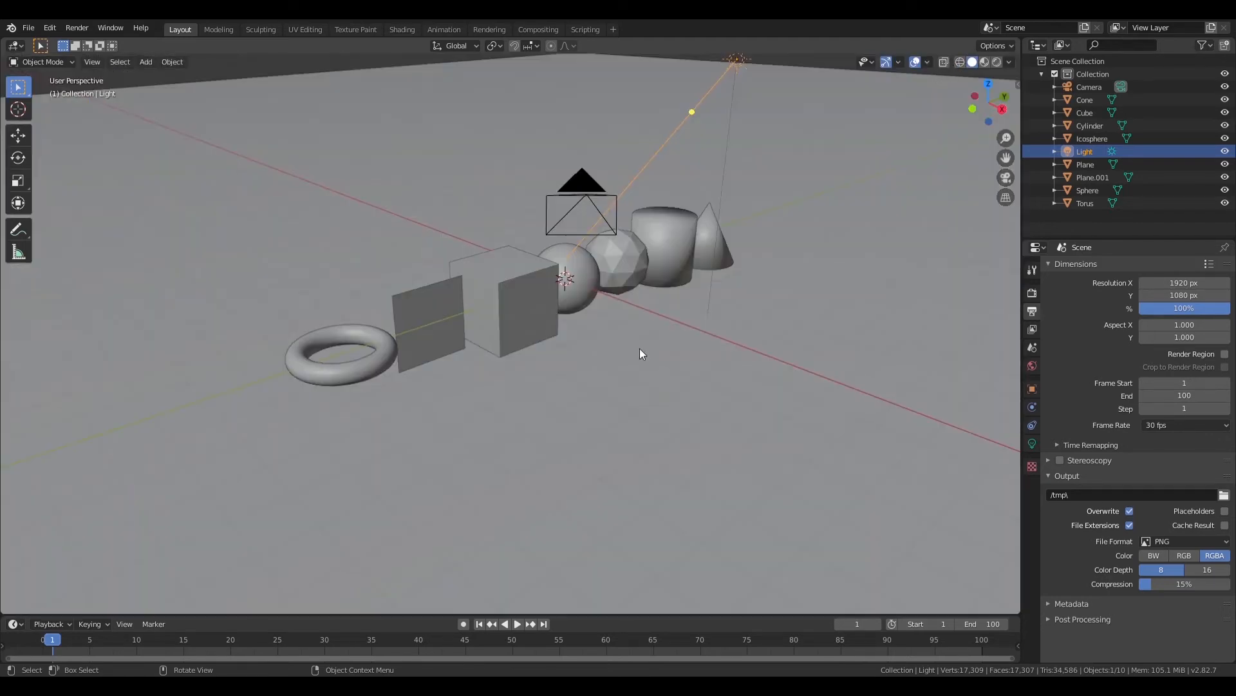
pyautogui.click(1006, 178)
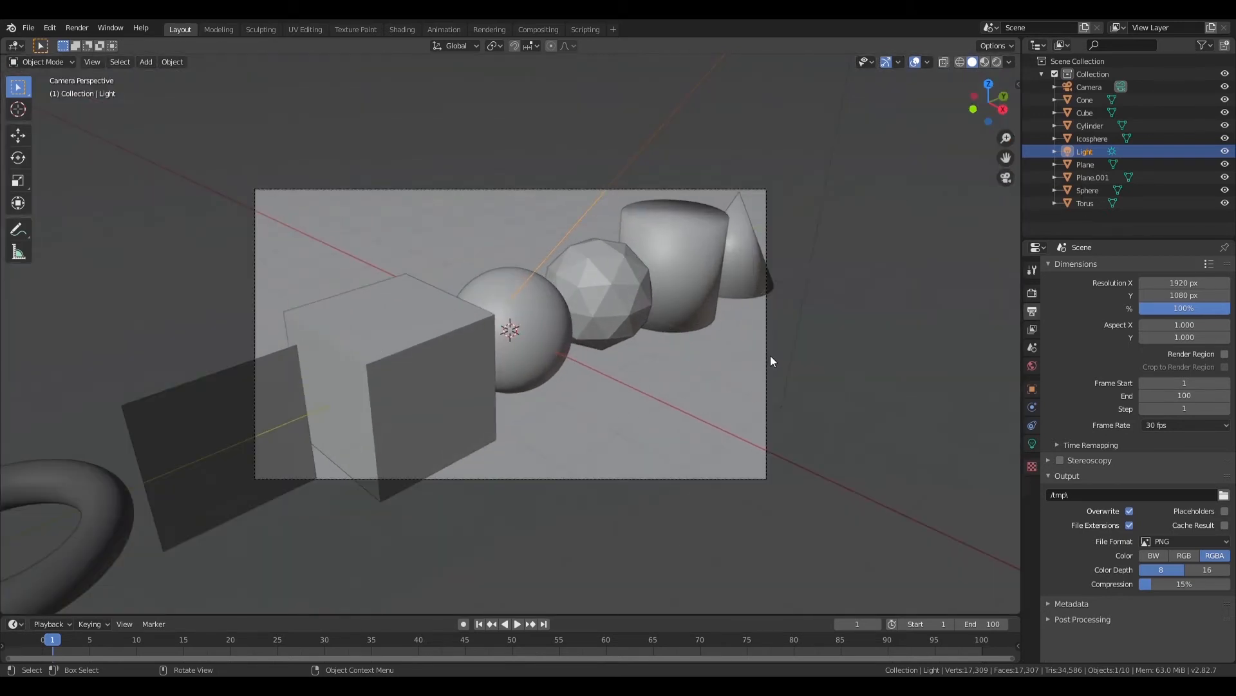
# Select the camera and enable Lock Camera to View while looking through it.
pyautogui.click(766, 362)
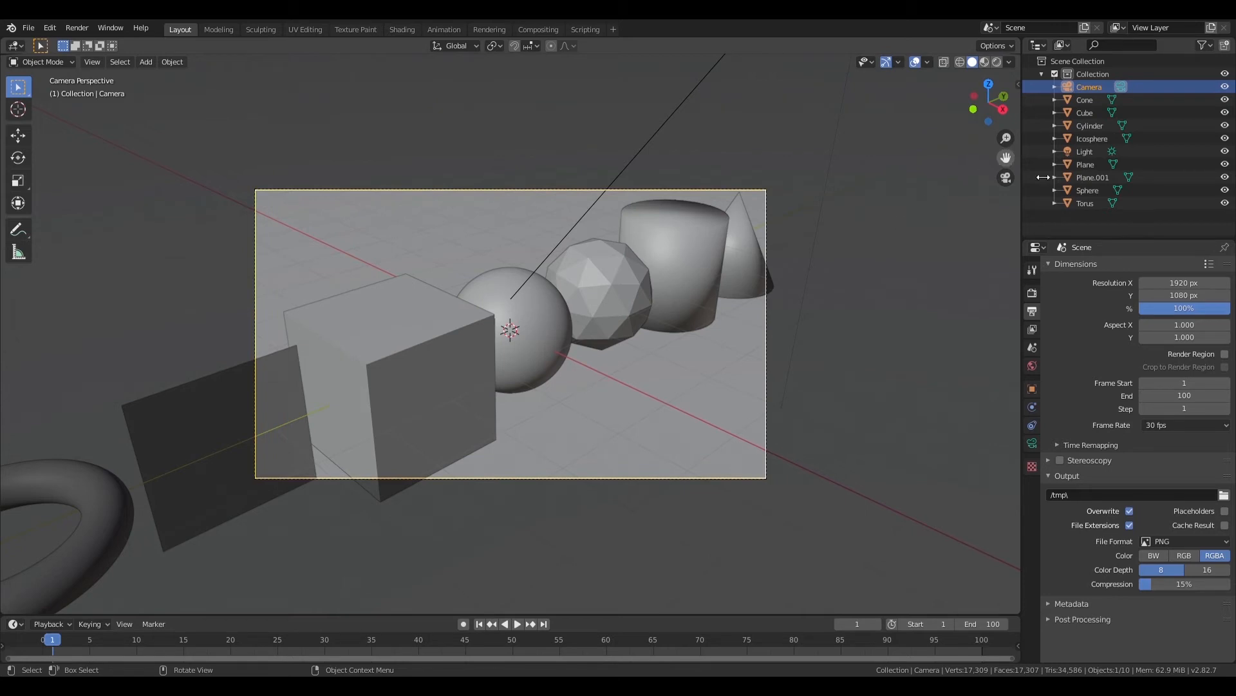
pyautogui.click(1007, 178)
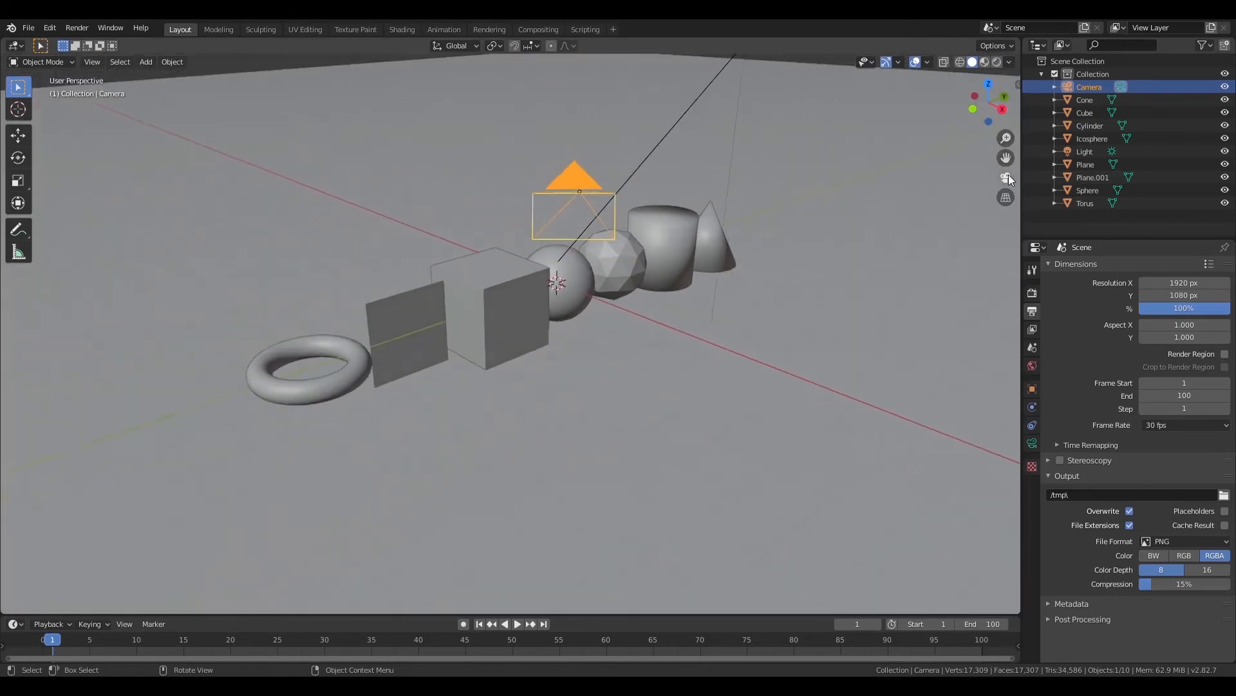
pyautogui.click(1009, 178)
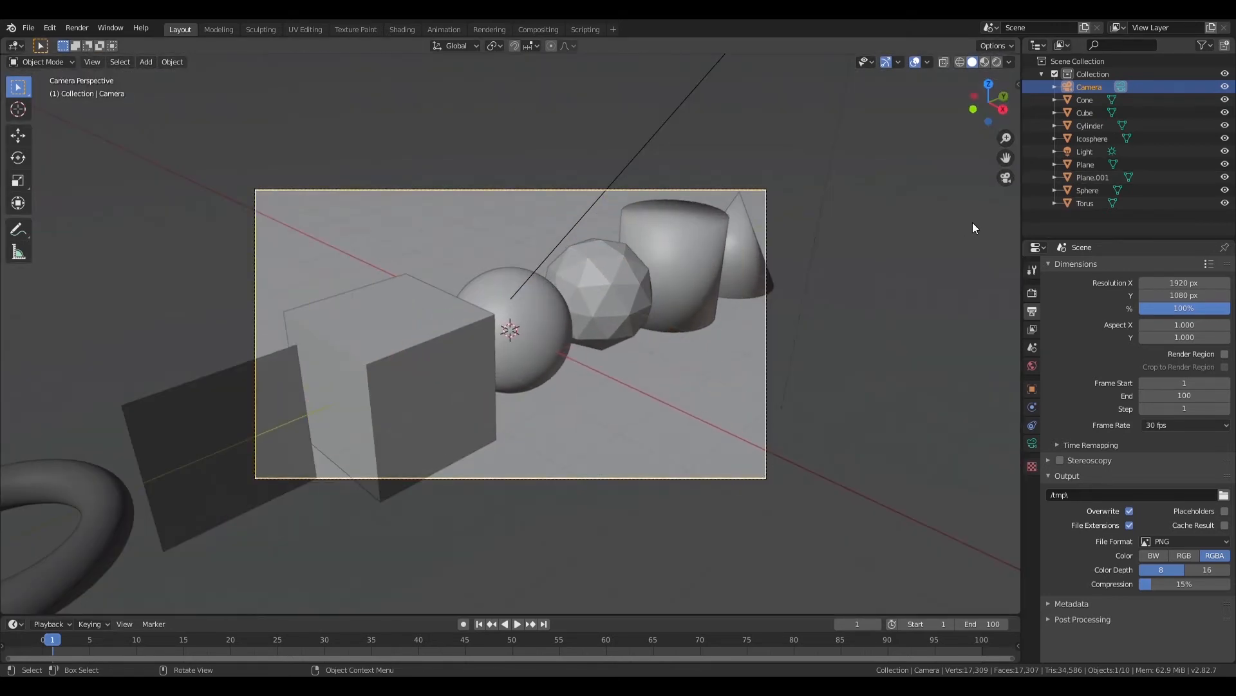
pyautogui.press('n')
pyautogui.click(1013, 141)
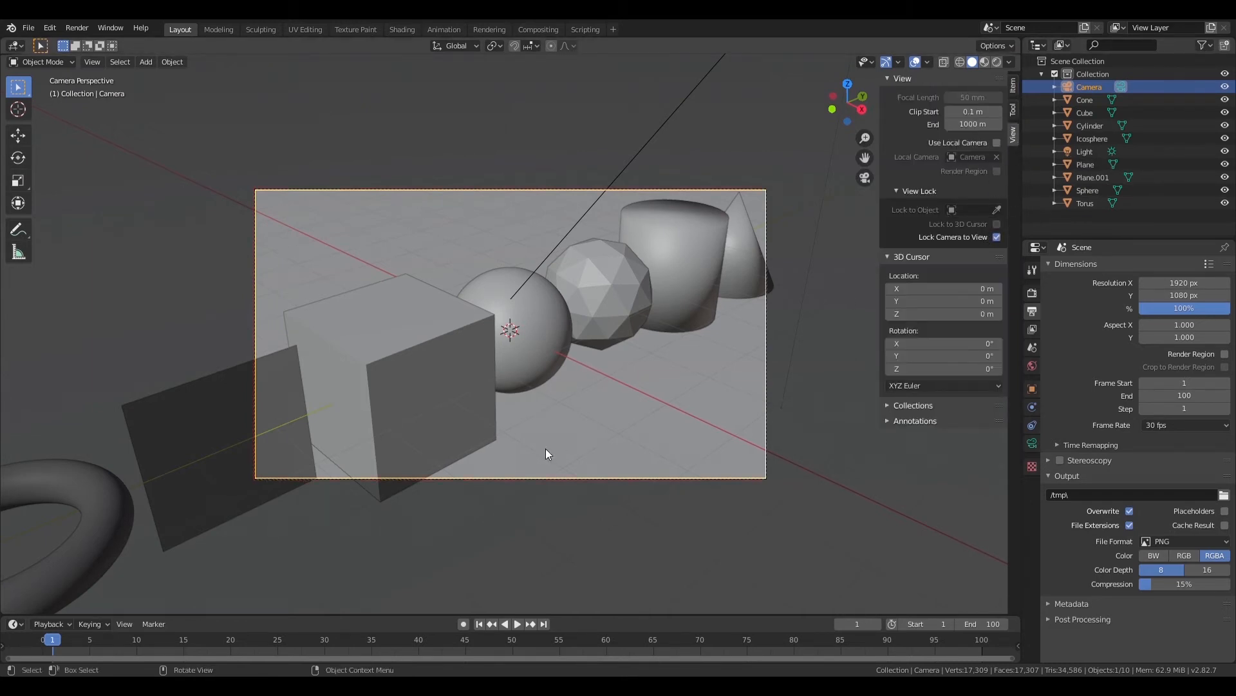
# Frame the torus with the upright plane and cube behind it, and keyframe the camera's location at frame 1.
pyautogui.moveTo(622, 423); pyautogui.dragTo(880, 300, button='middle')
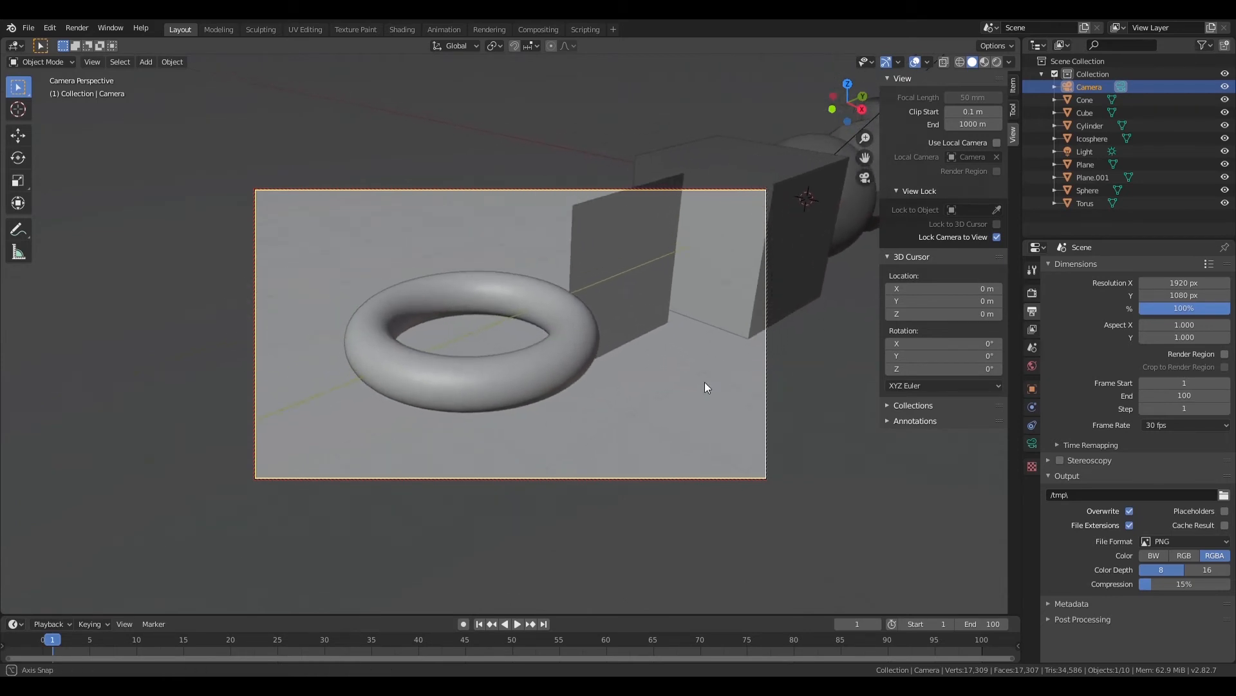
pyautogui.moveTo(705, 382)
pyautogui.keyDown('shift'); pyautogui.mouseDown(button='middle')
pyautogui.moveTo(688, 380)
pyautogui.moveTo(722, 379)
pyautogui.moveTo(694, 387)
pyautogui.mouseUp(button='middle'); pyautogui.keyUp('shift')
pyautogui.scroll(-2, 714, 381)
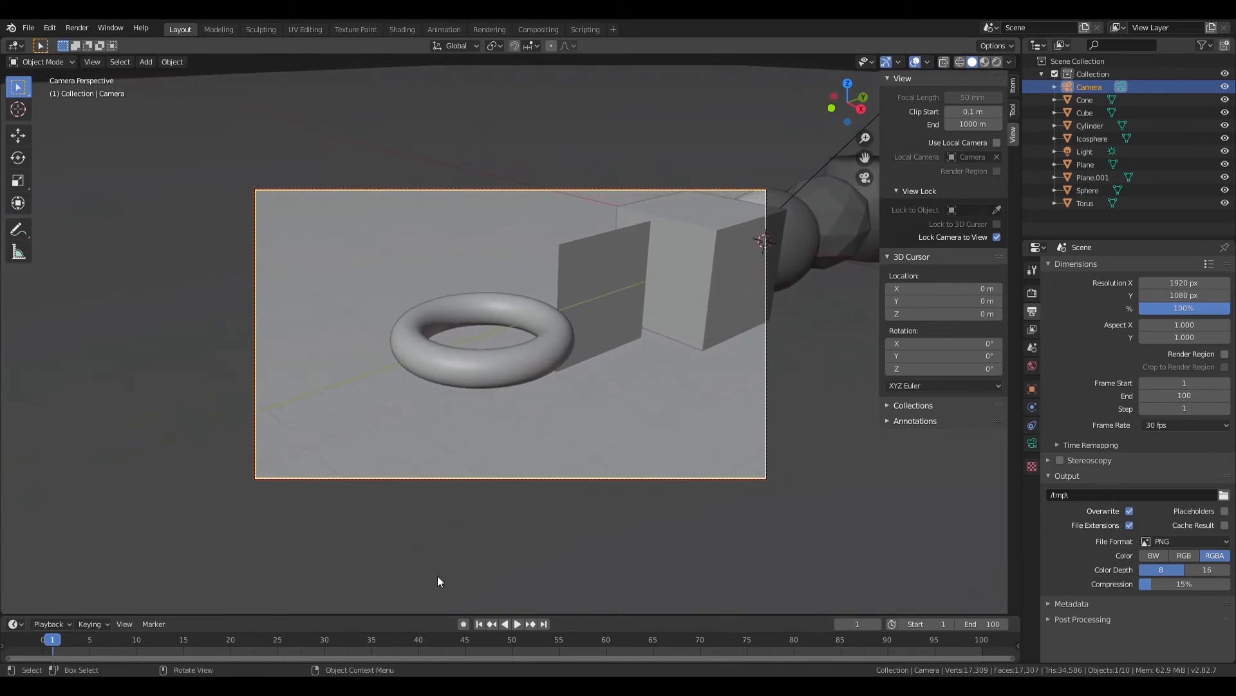
pyautogui.click(1014, 85)
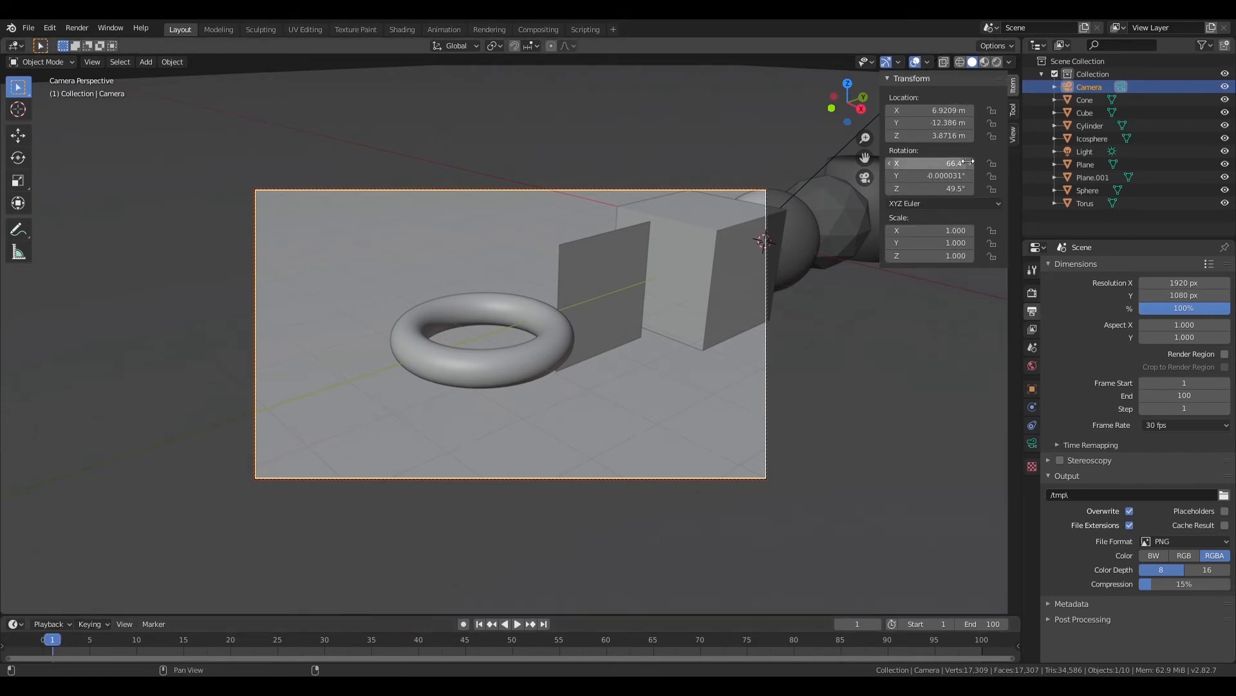
pyautogui.press('i')
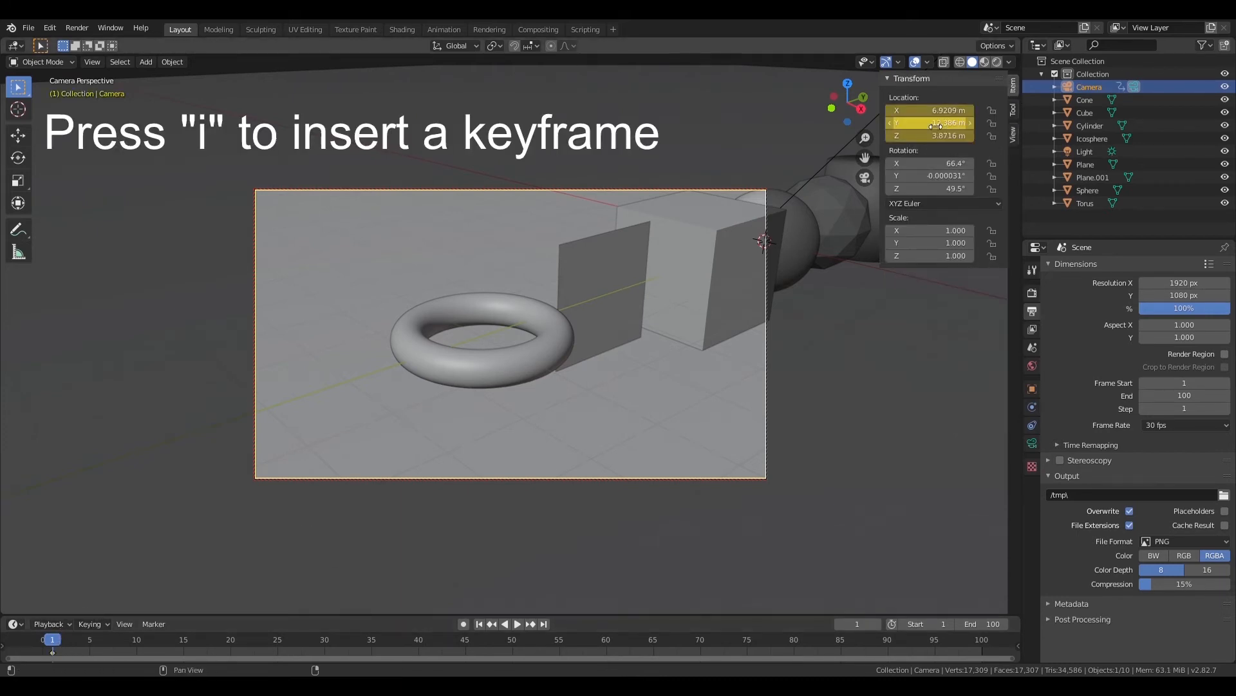
# At frame 100, reposition the camera to frame the icosphere, cylinder and cone, and keyframe its location.
pyautogui.press('space')
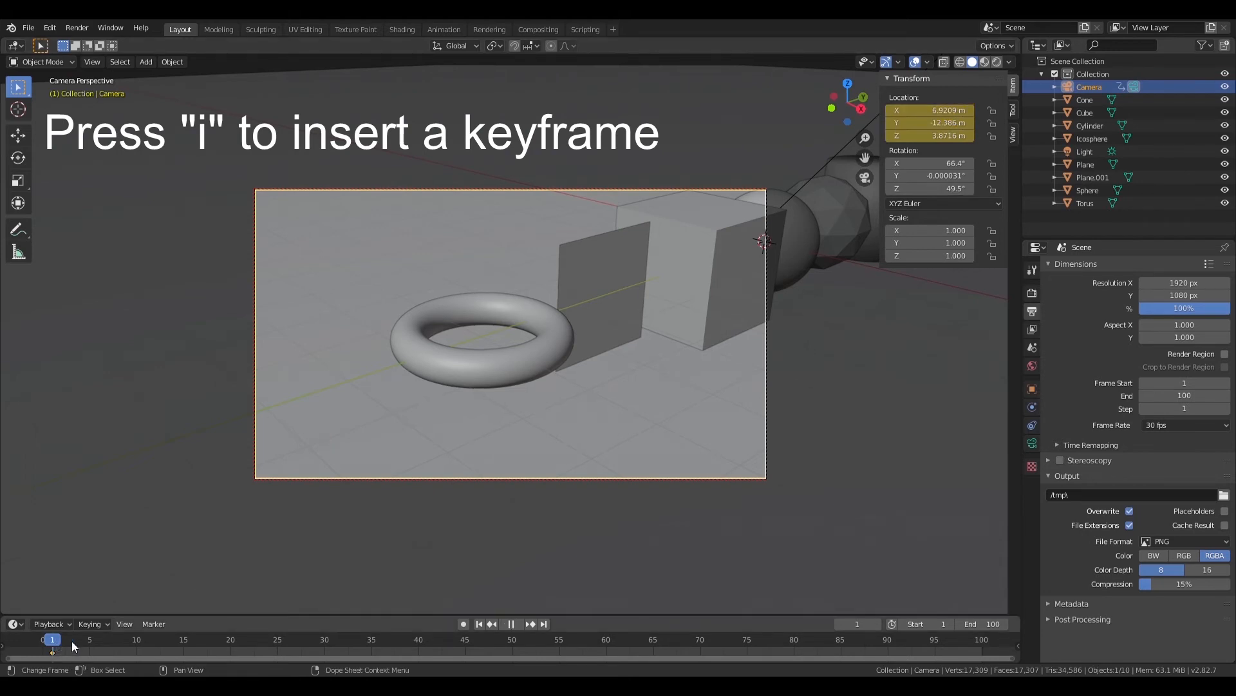
pyautogui.moveTo(610, 636); pyautogui.dragTo(980, 653)
pyautogui.press('space')
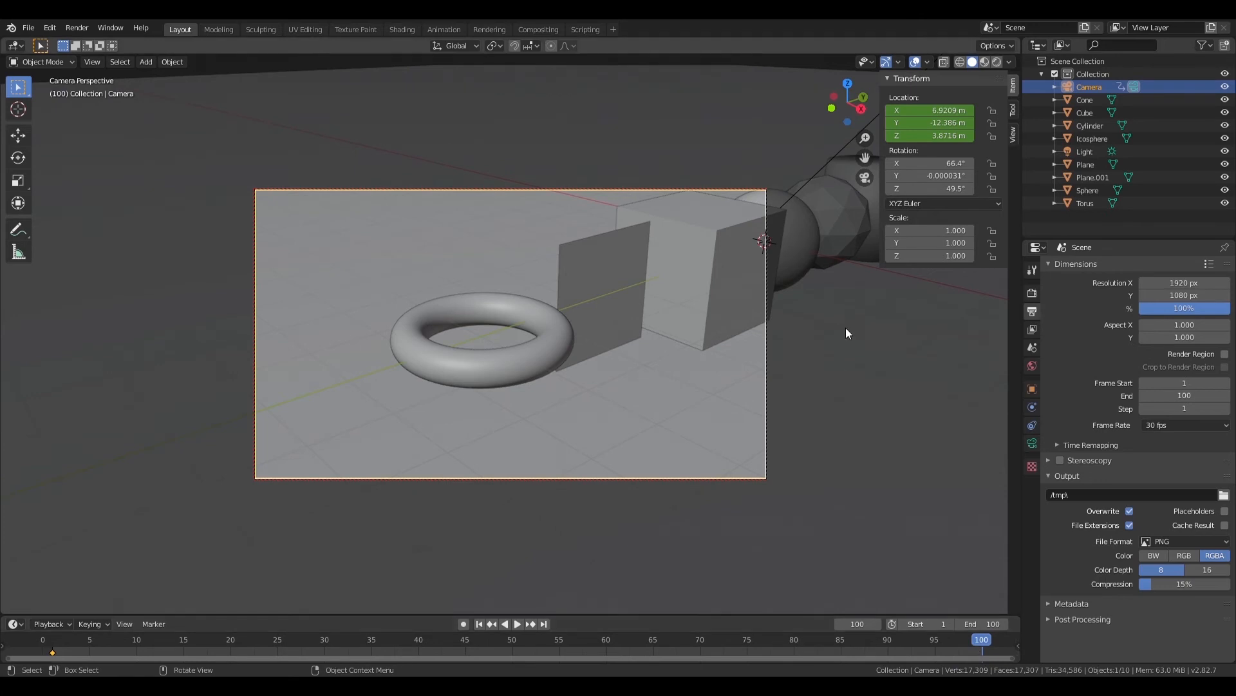
pyautogui.keyDown('shift'); pyautogui.moveTo(715, 371); pyautogui.dragTo(373, 443, button='middle'); pyautogui.keyUp('shift')
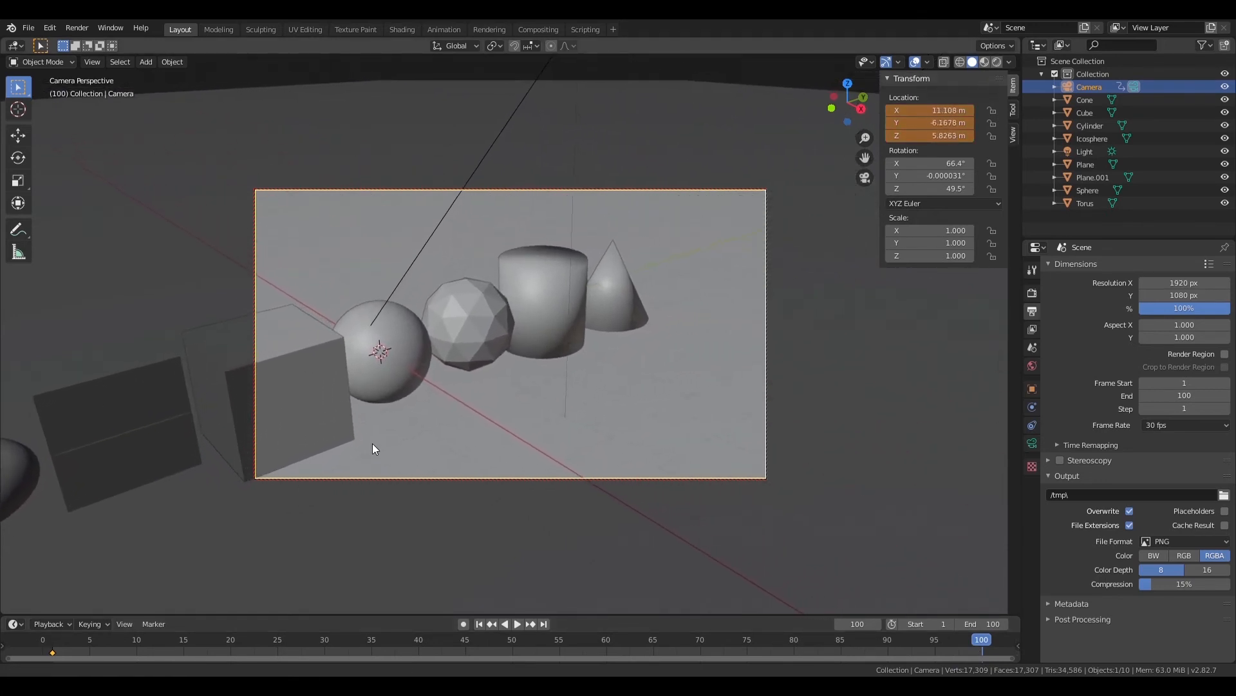
pyautogui.scroll(5, 562, 350)
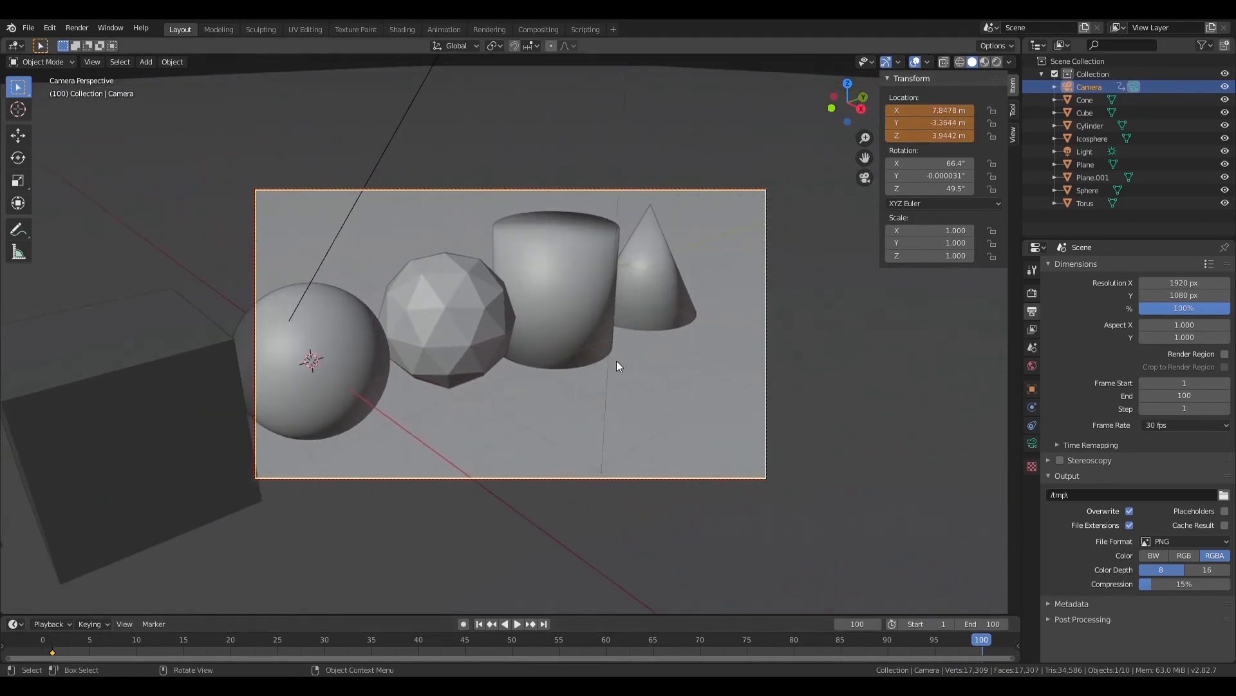
pyautogui.moveTo(616, 361)
pyautogui.mouseDown(button='middle')
pyautogui.moveTo(628, 341)
pyautogui.moveTo(617, 369)
pyautogui.moveTo(626, 365)
pyautogui.mouseUp(button='middle')
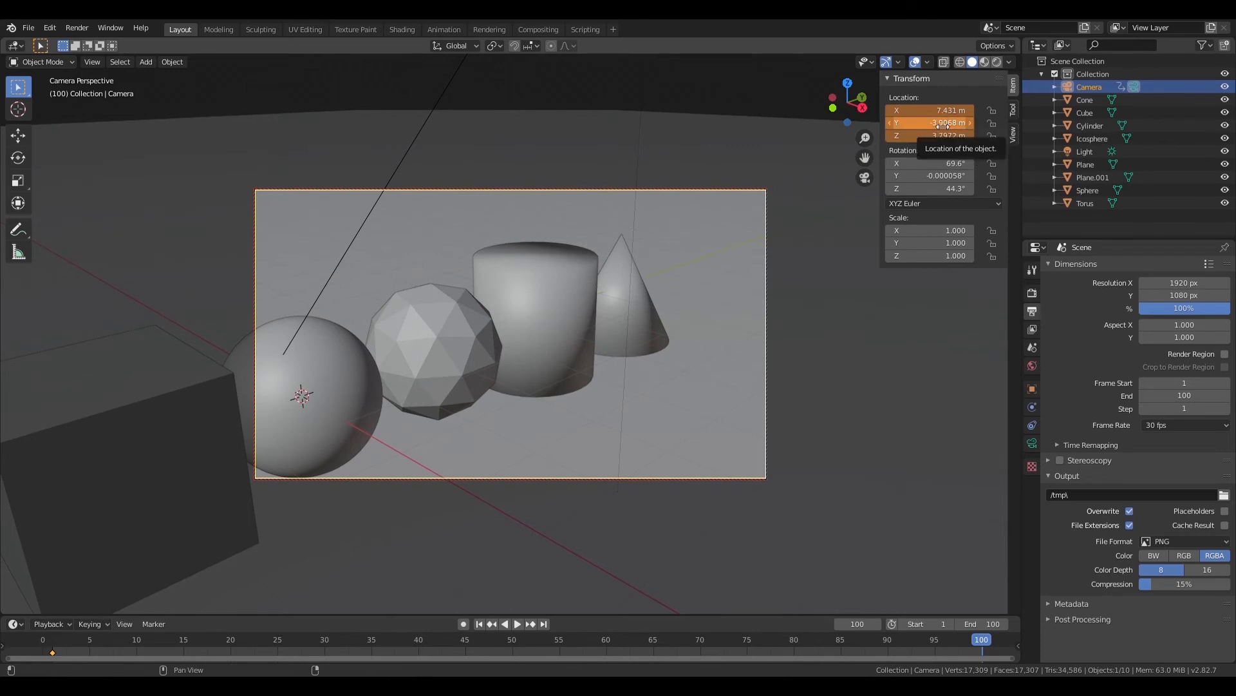
pyautogui.press('i')
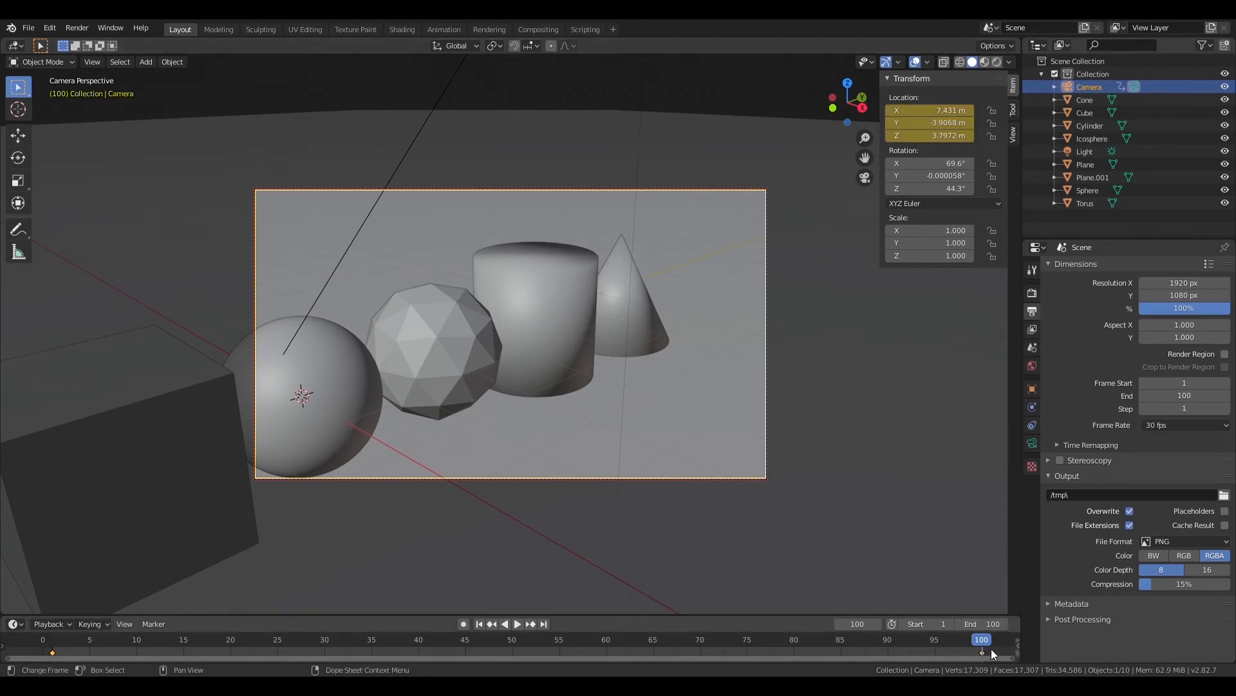
# Play the animation from frame 1 to check the camera's movement along the row of shapes.
pyautogui.click(51, 644)
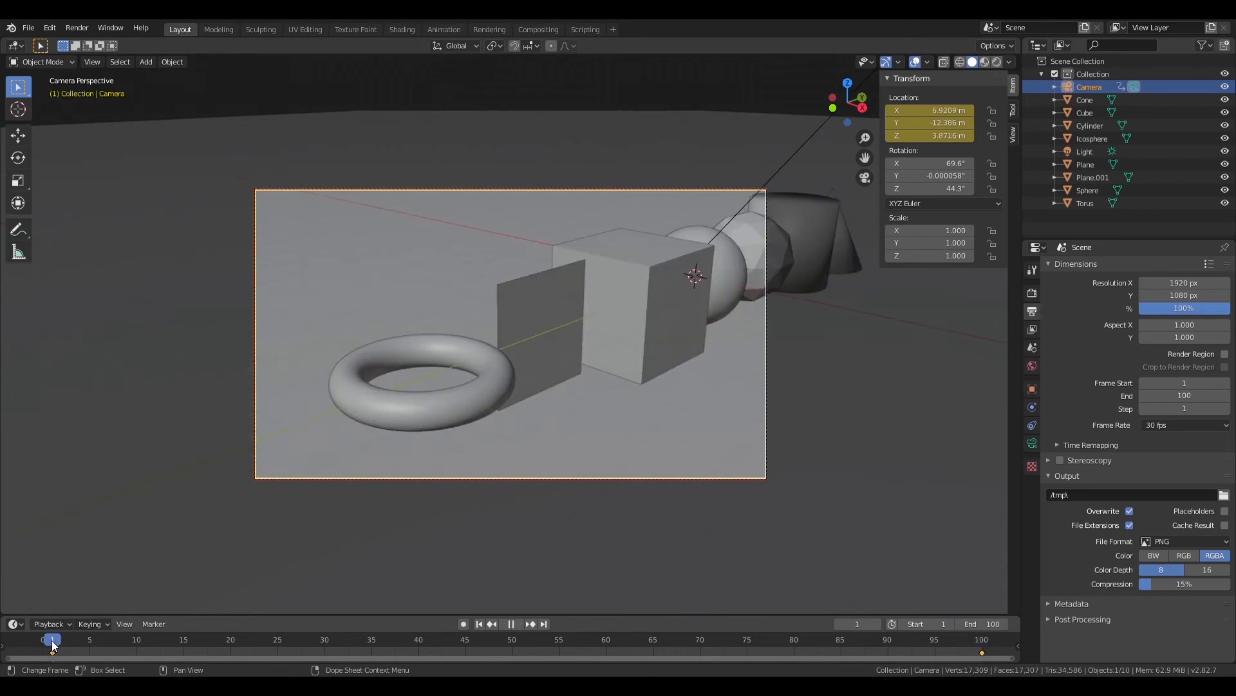
pyautogui.click(518, 624)
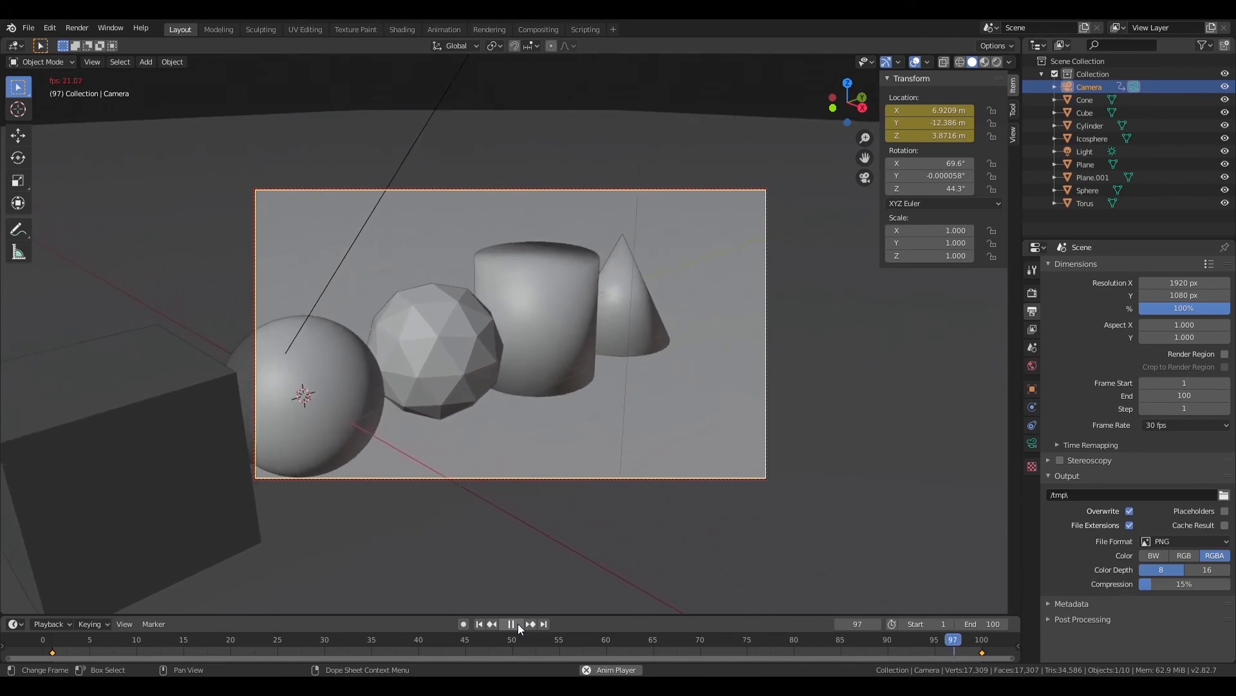
pyautogui.click(518, 623)
# Return to frame 1 and show the camera view in rendered shading.
pyautogui.moveTo(121, 645); pyautogui.dragTo(62, 642)
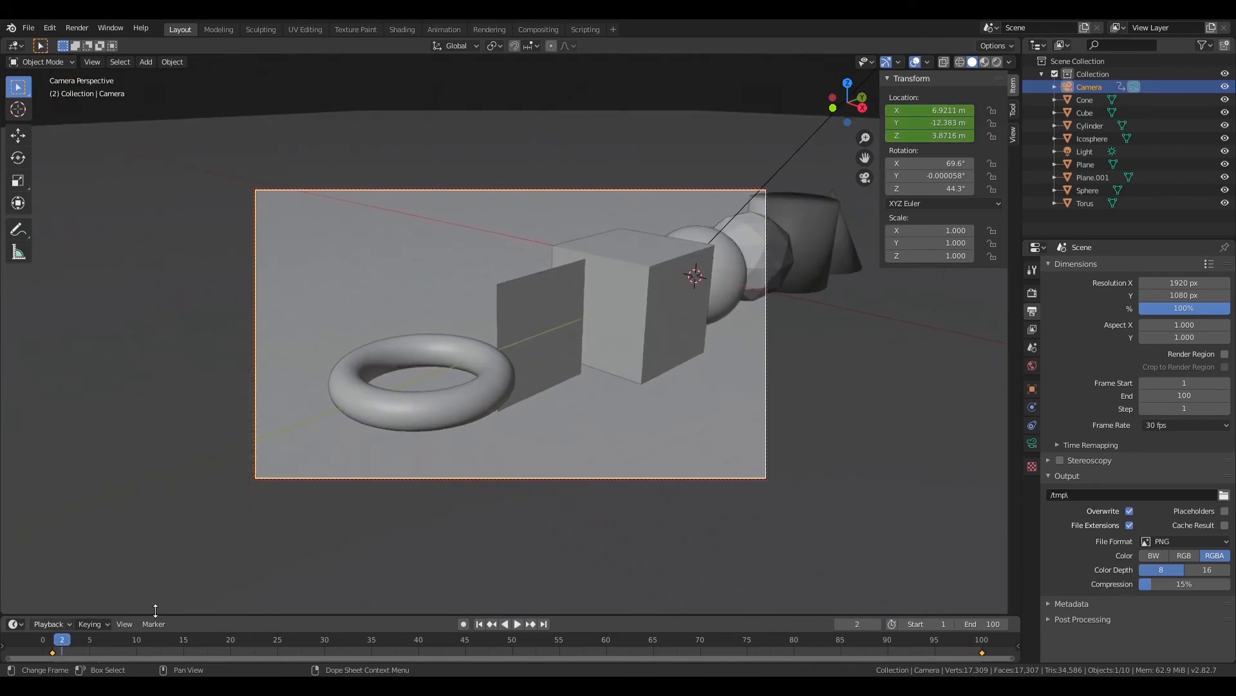
pyautogui.click(997, 62)
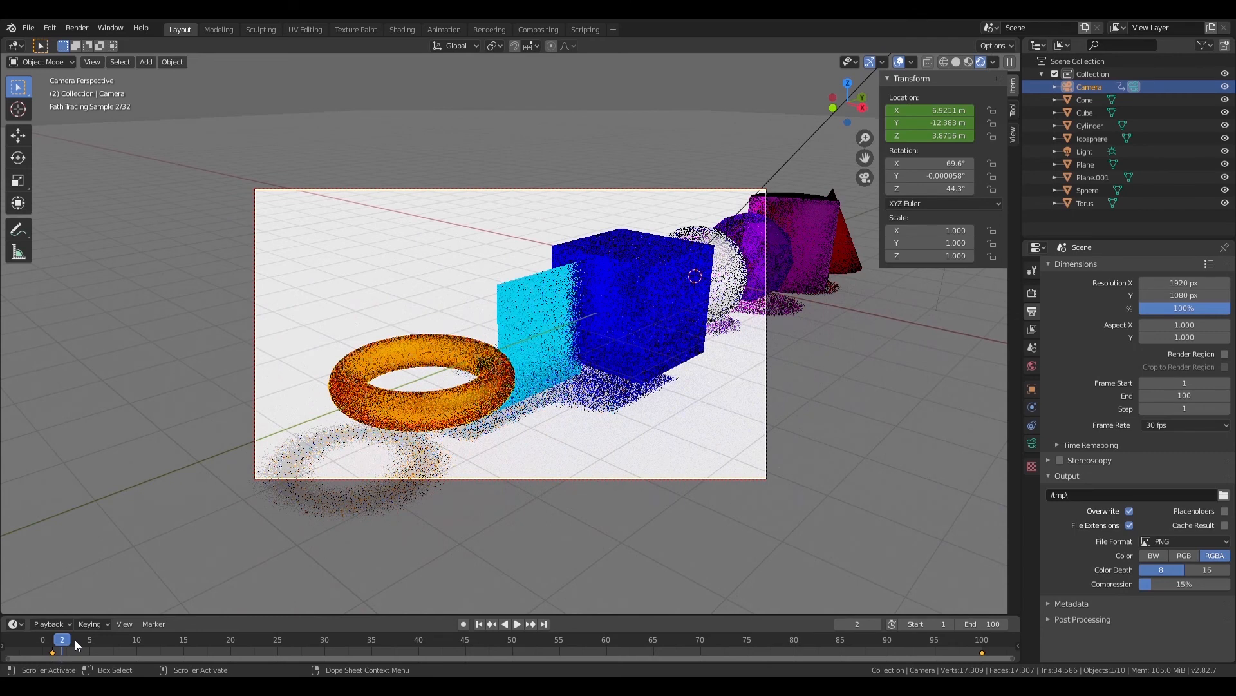
pyautogui.press('Left')
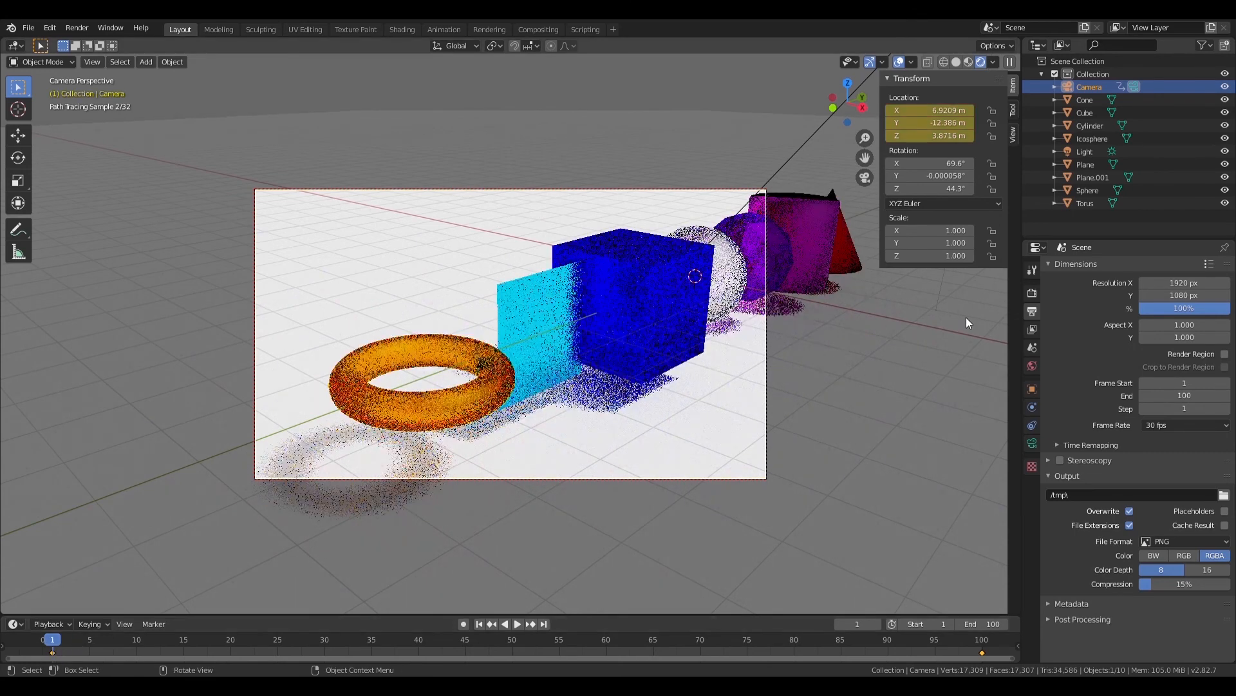
# Set the output file format to AVI JPEG and the output path to C:\tmp\tut glass.
pyautogui.click(1181, 543)
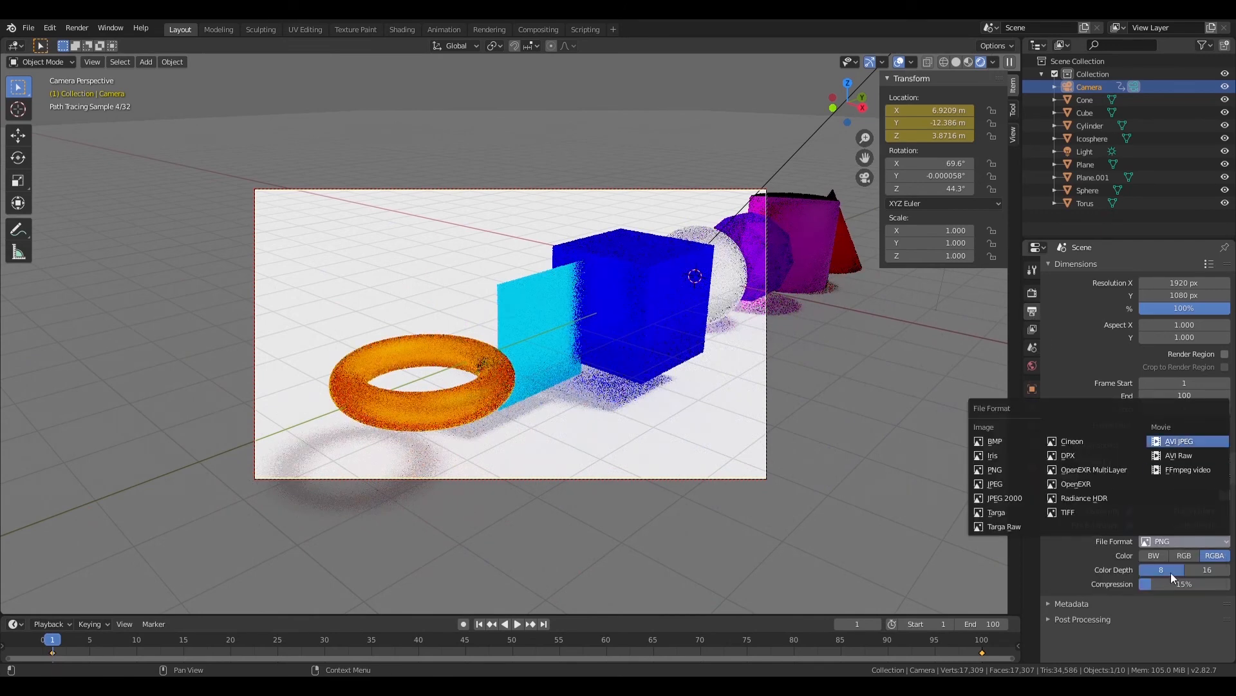
pyautogui.click(1180, 442)
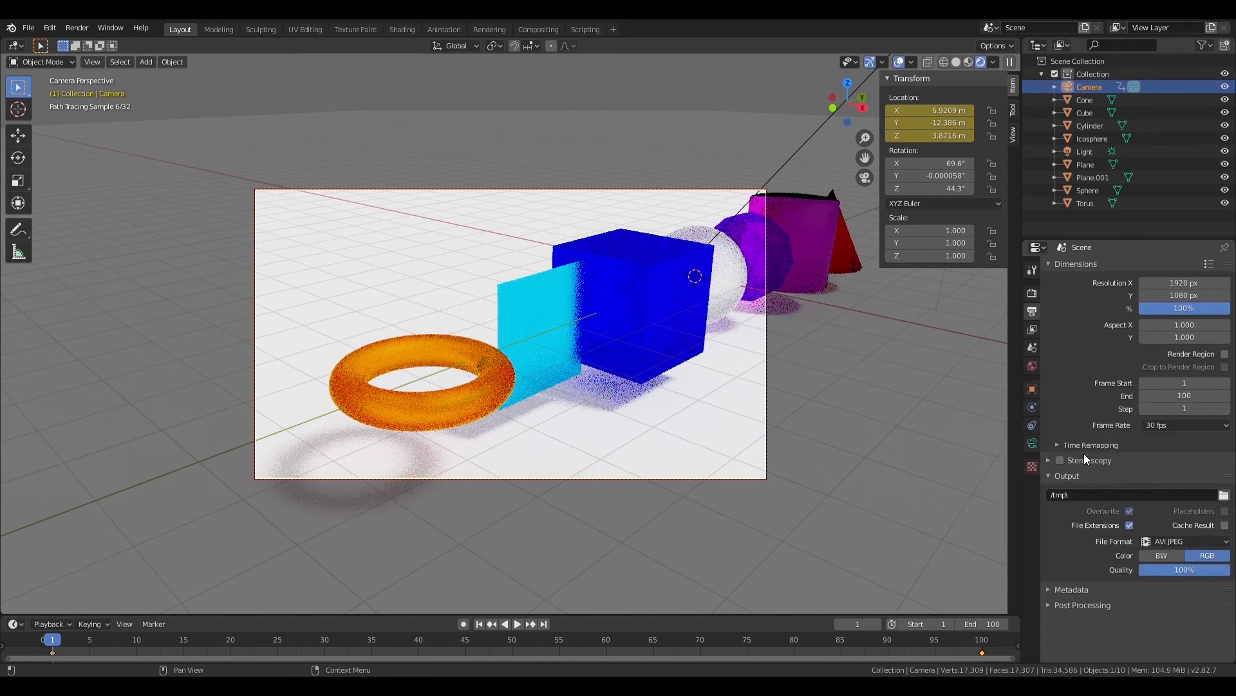
pyautogui.click(1123, 494)
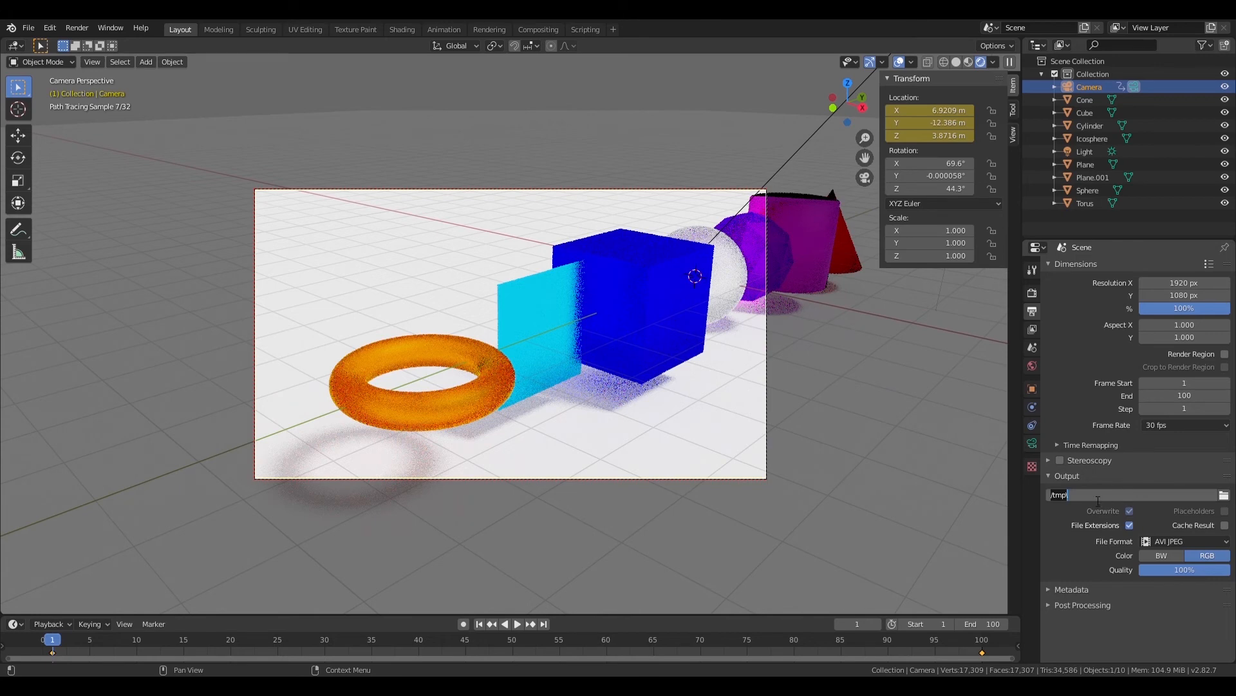
pyautogui.click(1098, 501)
pyautogui.write('tur')
pyautogui.write(' gla')
pyautogui.write('ss')
pyautogui.press('Return')
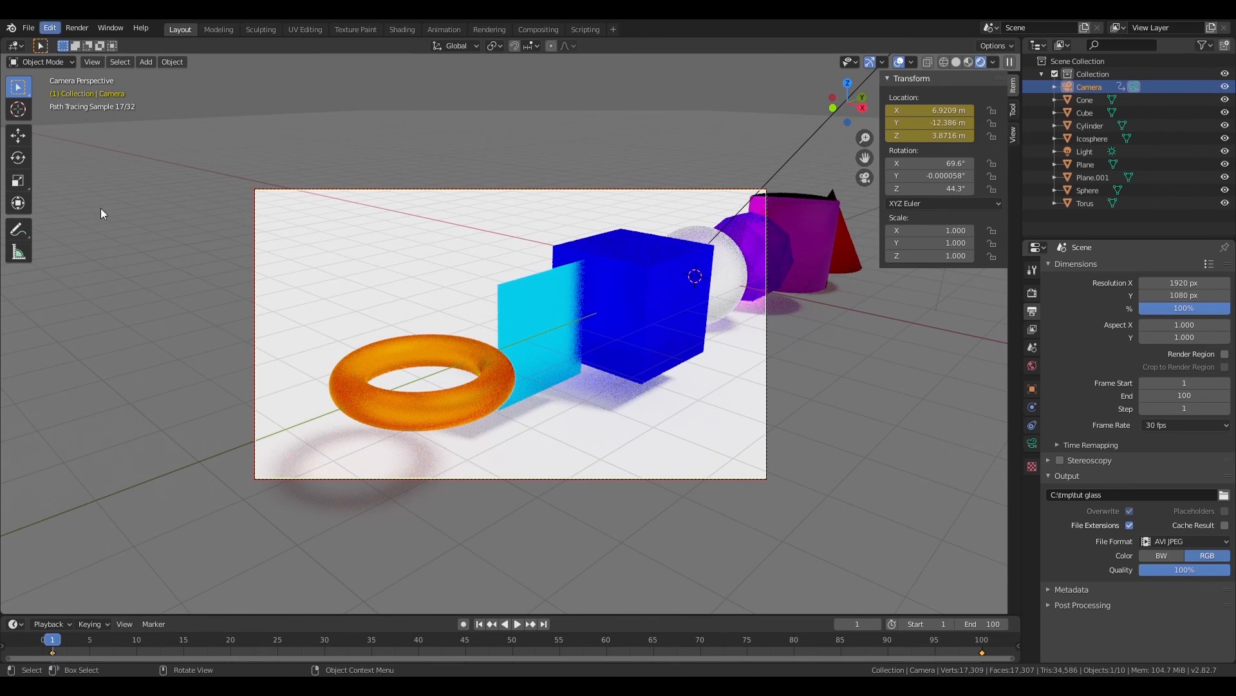
# Open the rendering commands that include Render Animation.
pyautogui.click(50, 28)
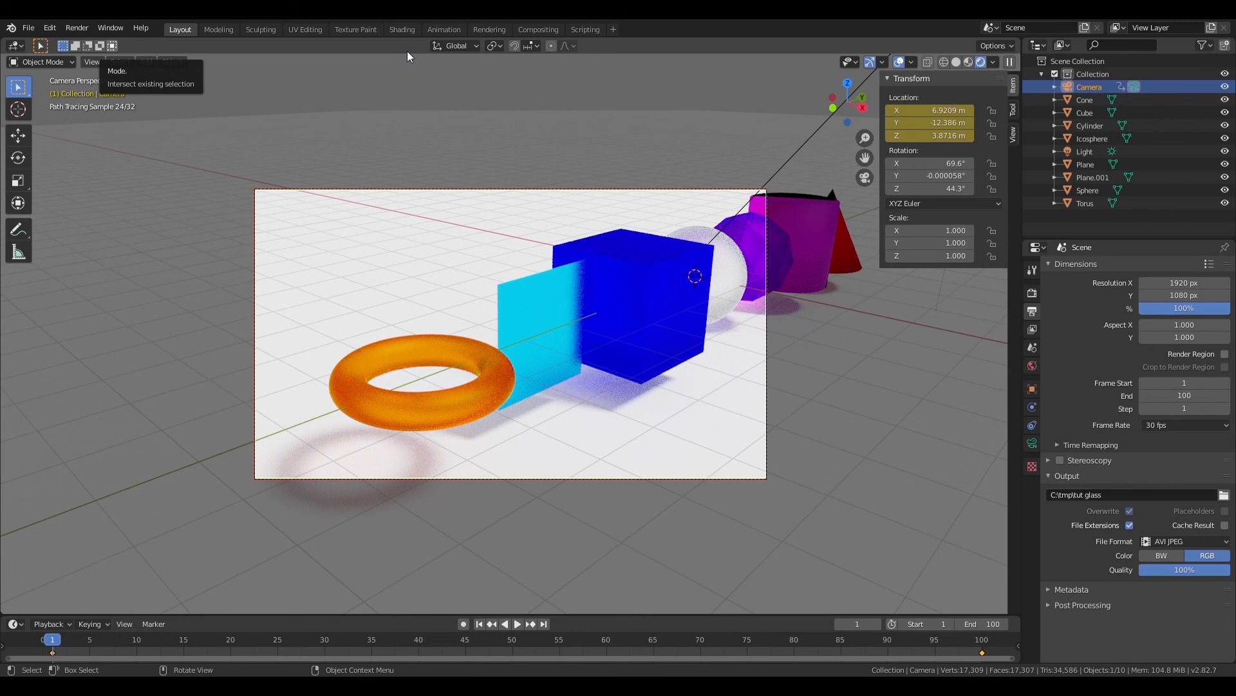
pyautogui.click(76, 27)
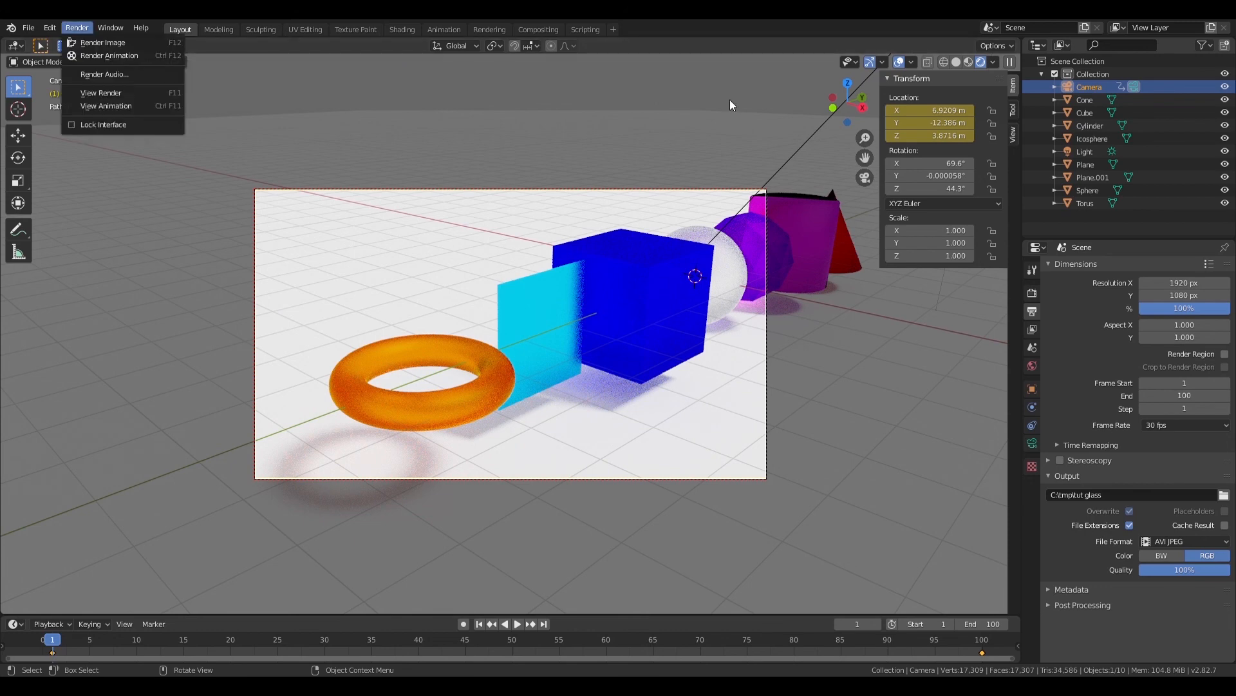